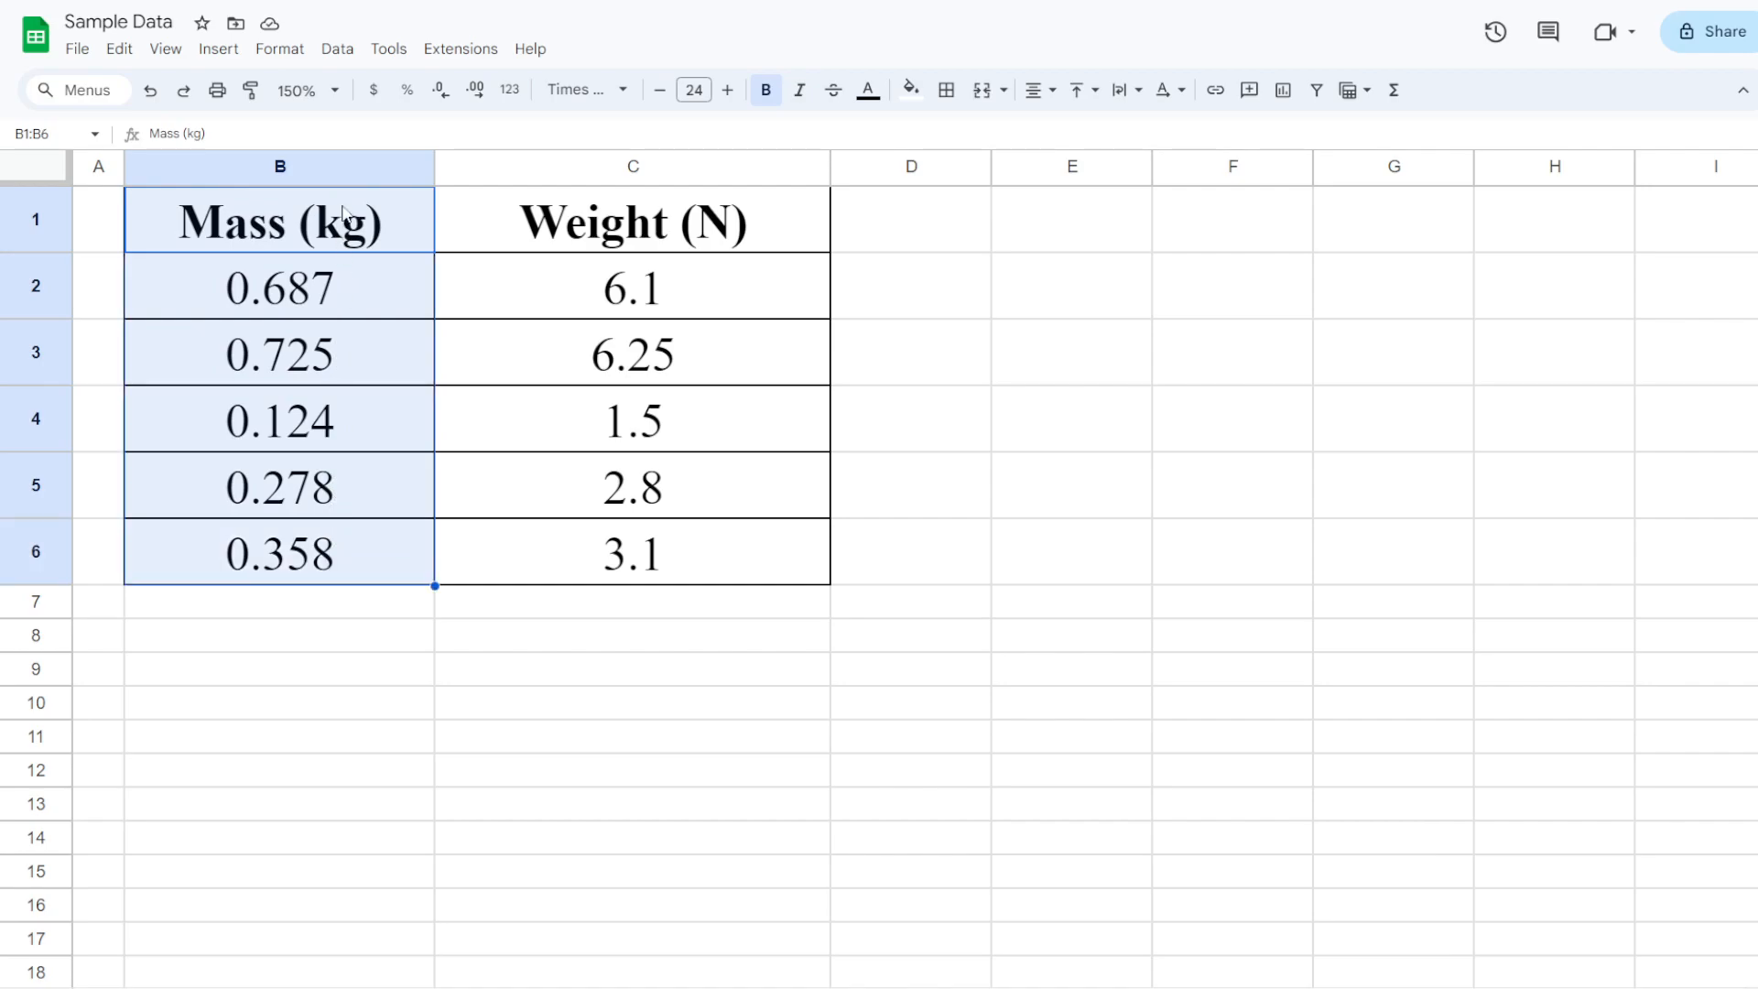
Select cells B1 through C6, covering both the Mass (kg) and Weight (N) headers and values
{"action": "left_click", "coordinate": [611, 224]}
{"action": "left_click_drag", "start_coordinate": [611, 225], "coordinate": [597, 551]}
{"action": "left_click", "coordinate": [327, 232]}
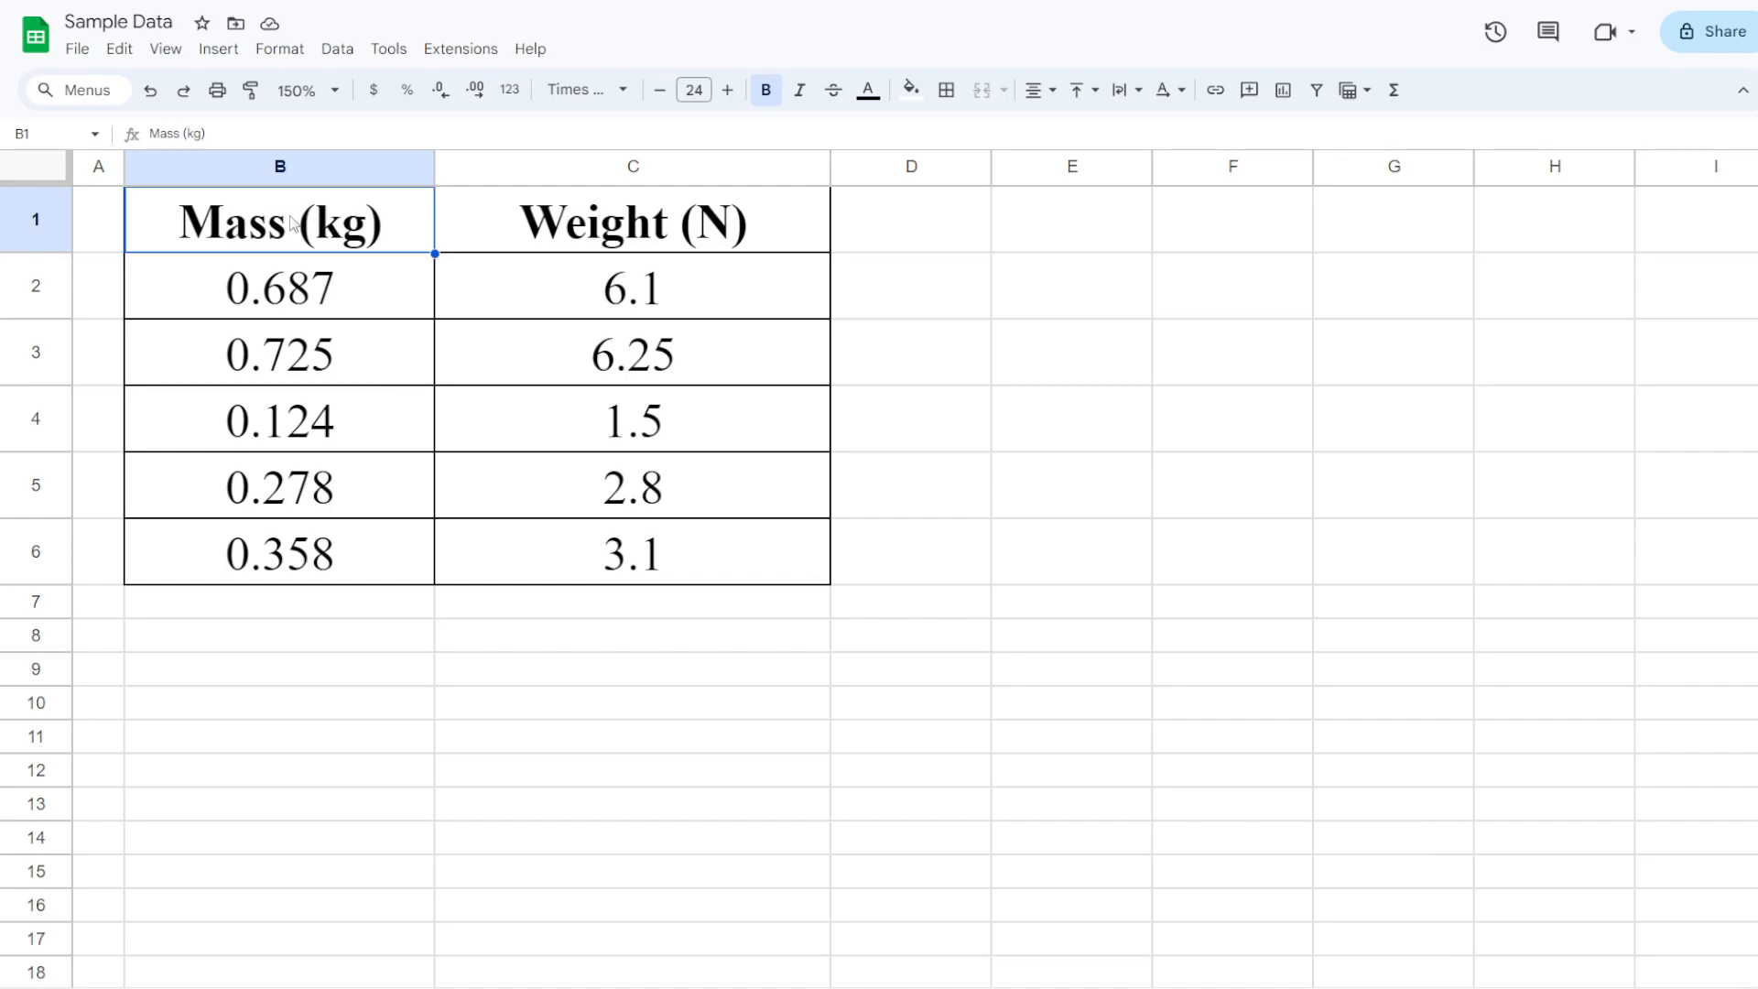
{"action": "left_click_drag", "start_coordinate": [291, 223], "coordinate": [301, 543]}
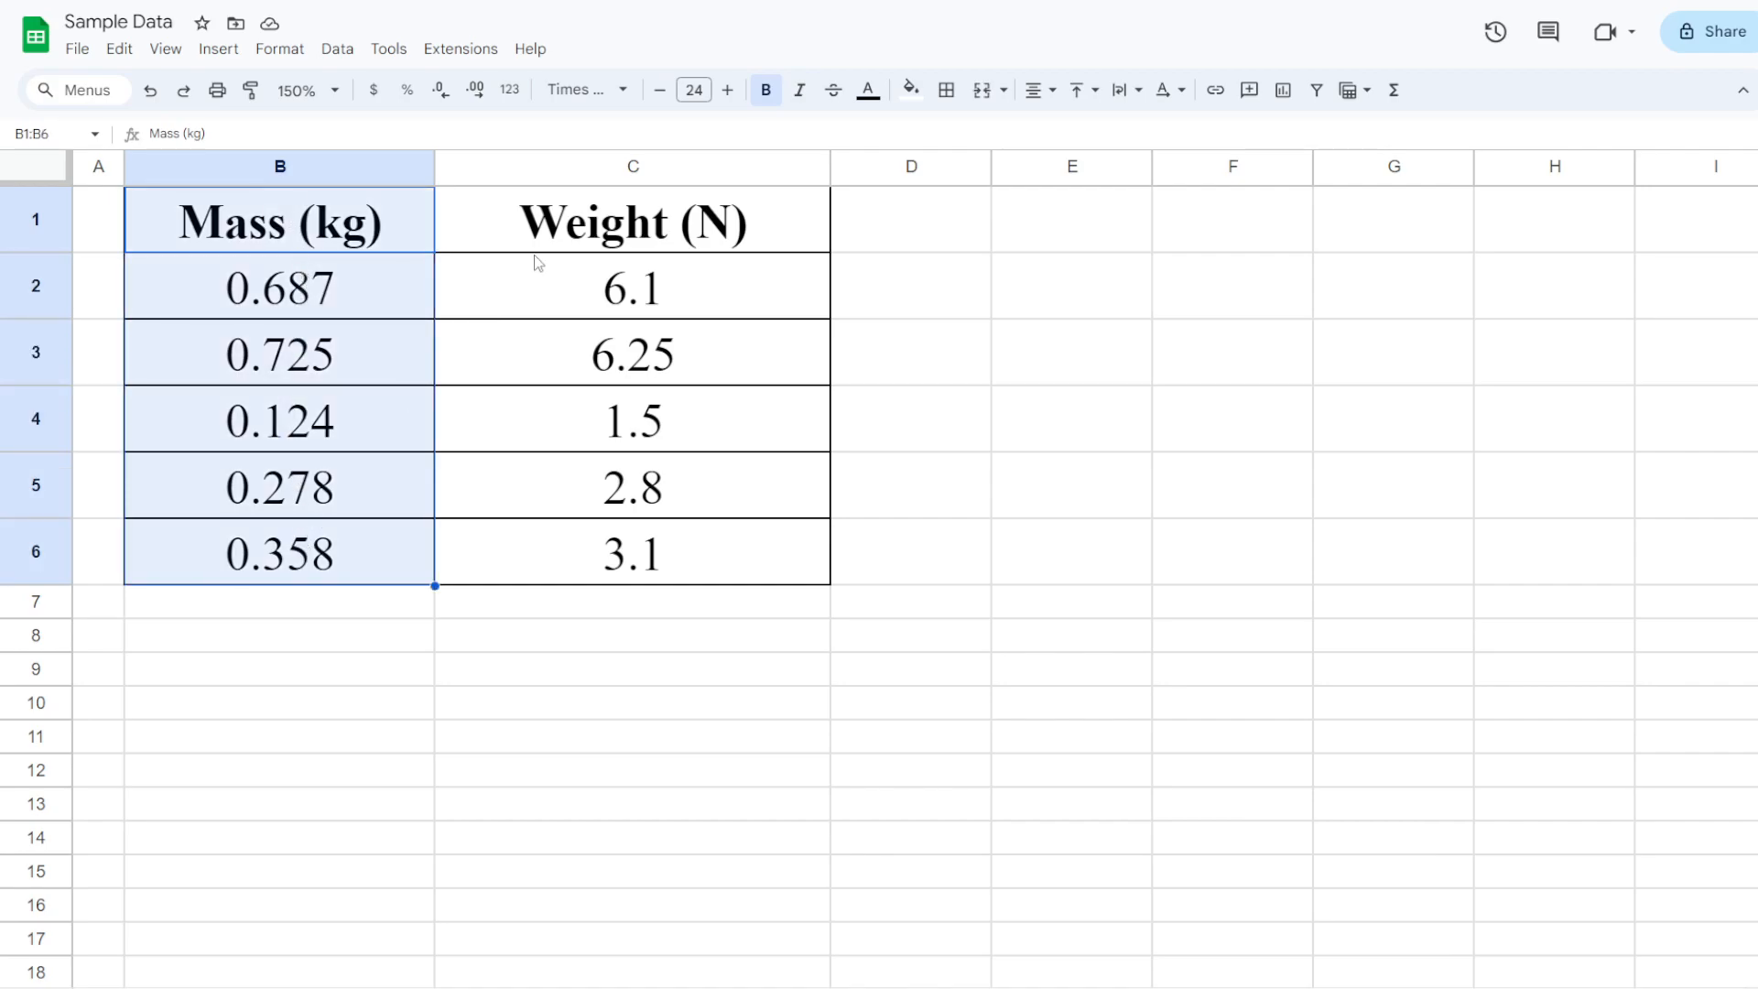
{"action": "left_click", "coordinate": [563, 232]}
{"action": "left_click_drag", "start_coordinate": [562, 232], "coordinate": [597, 553]}
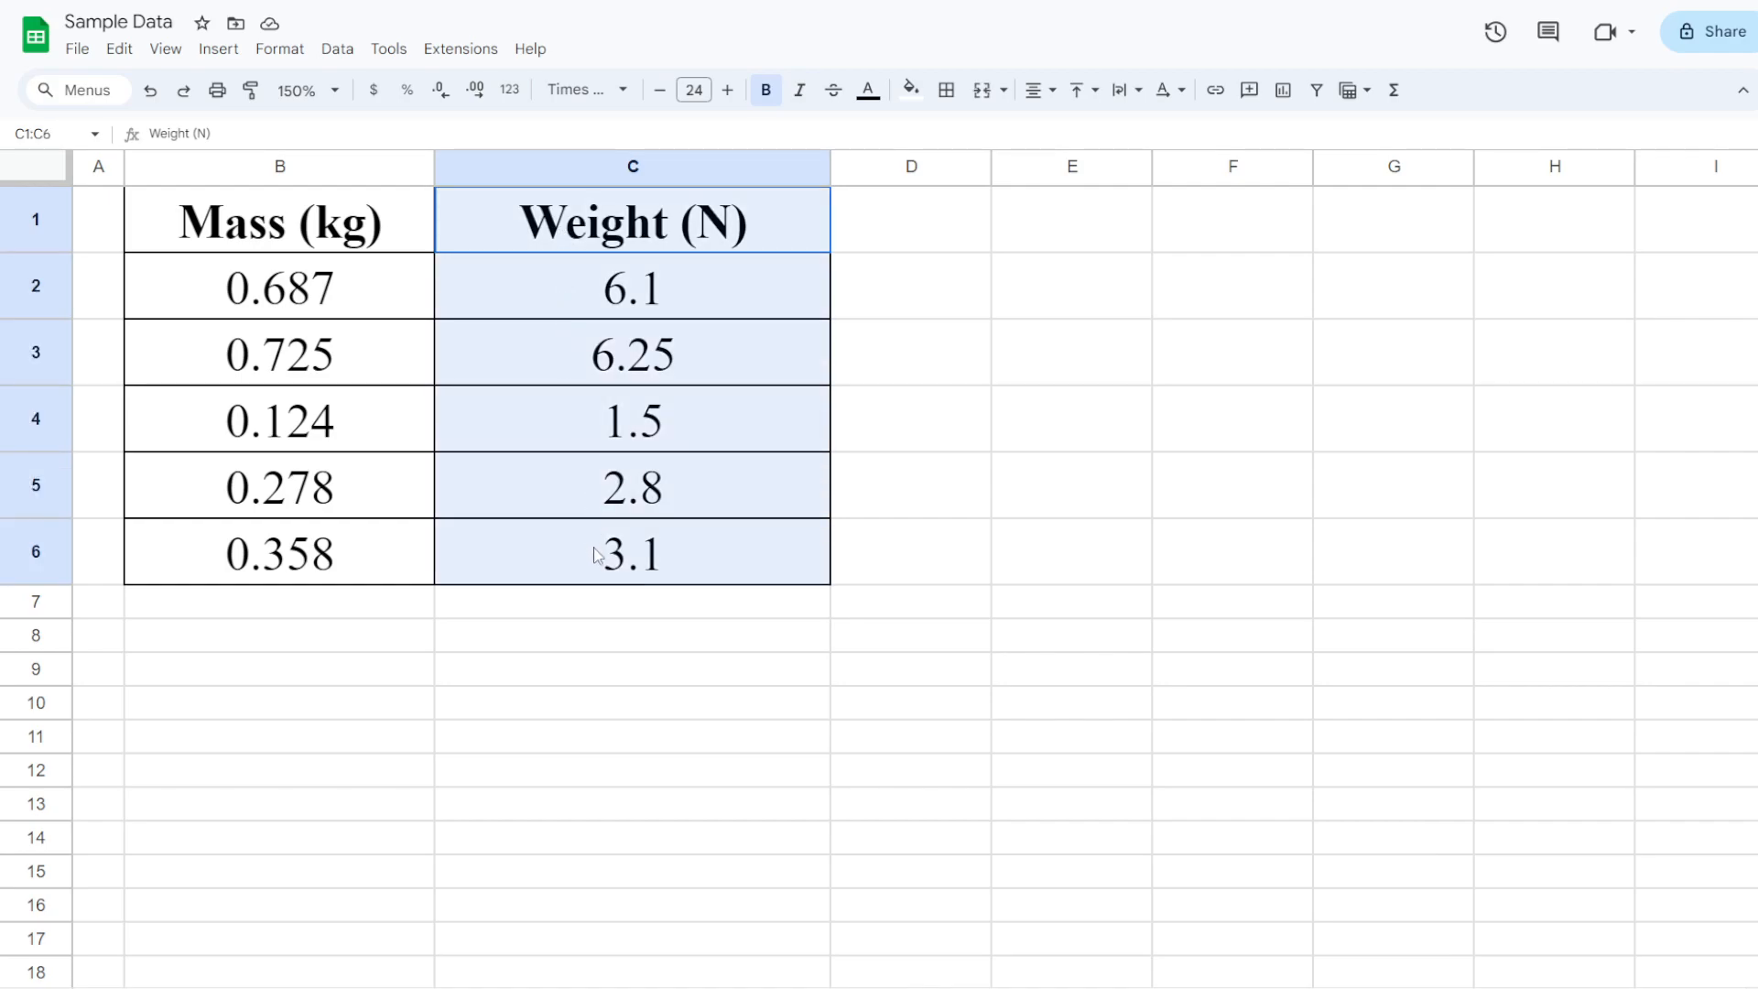
{"action": "left_click_drag", "start_coordinate": [594, 553], "coordinate": [595, 553]}
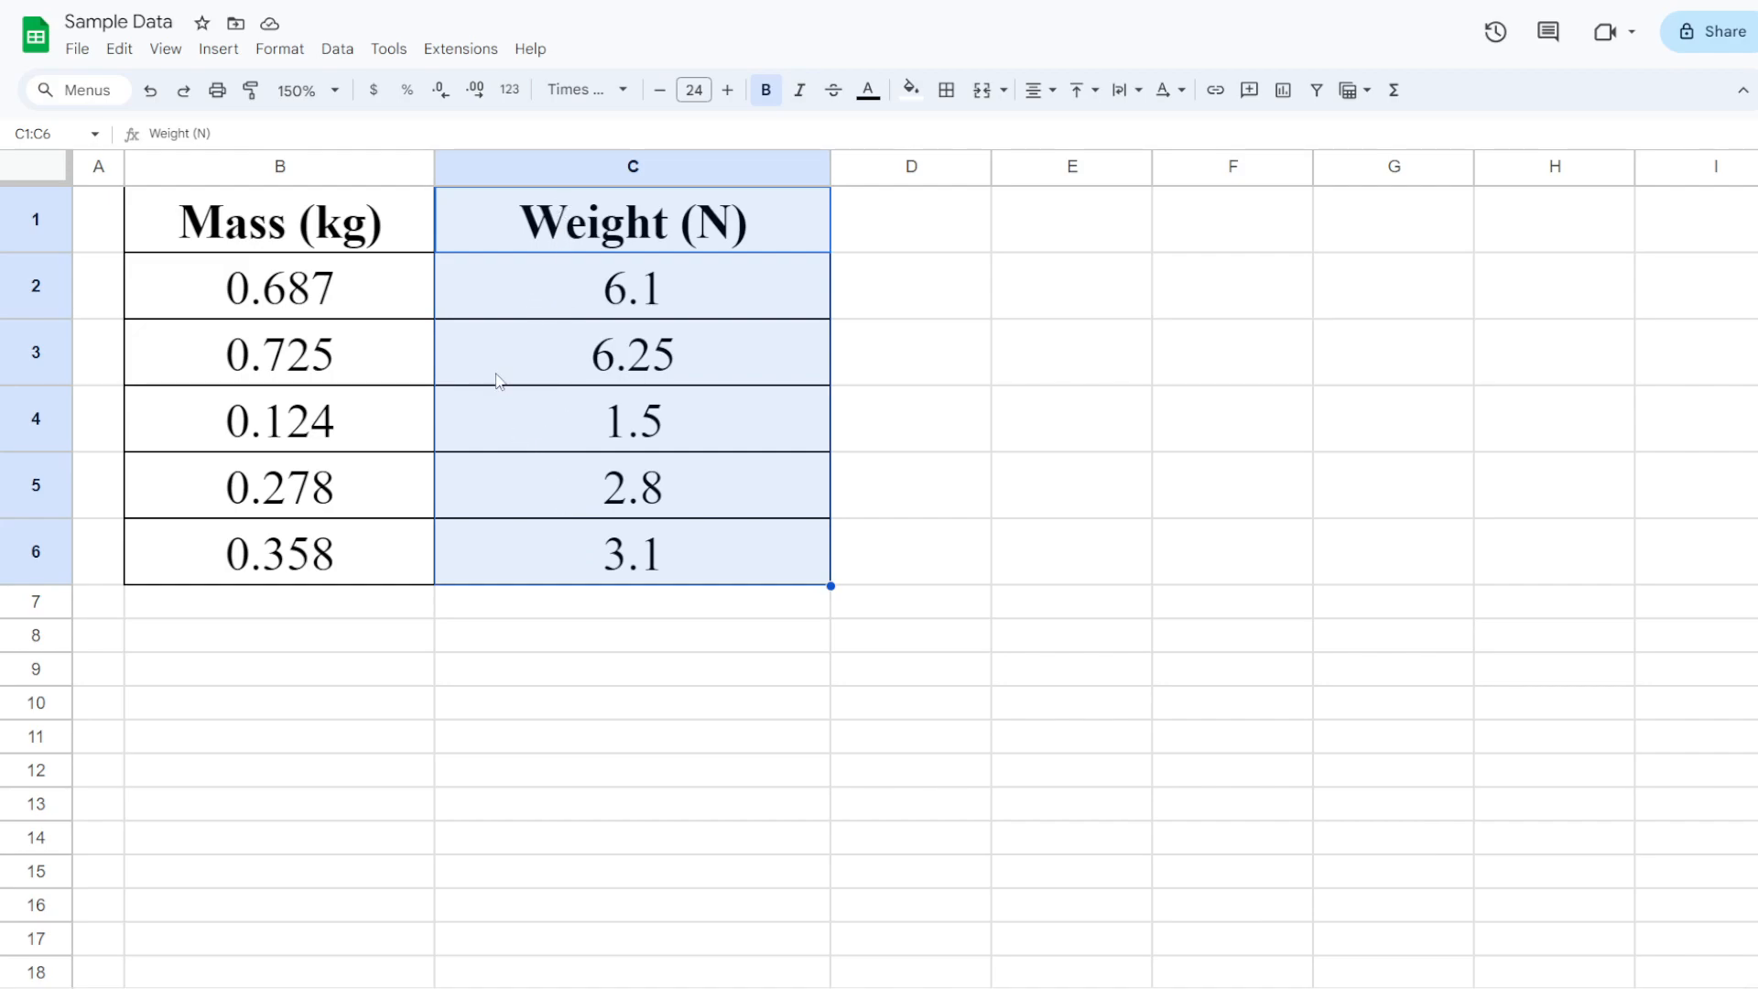
{"action": "left_click_drag", "start_coordinate": [314, 231], "coordinate": [581, 569]}
{"action": "left_click", "coordinate": [389, 315]}
{"action": "left_click_drag", "start_coordinate": [389, 316], "coordinate": [604, 559]}
{"action": "left_click_drag", "start_coordinate": [392, 247], "coordinate": [535, 540]}
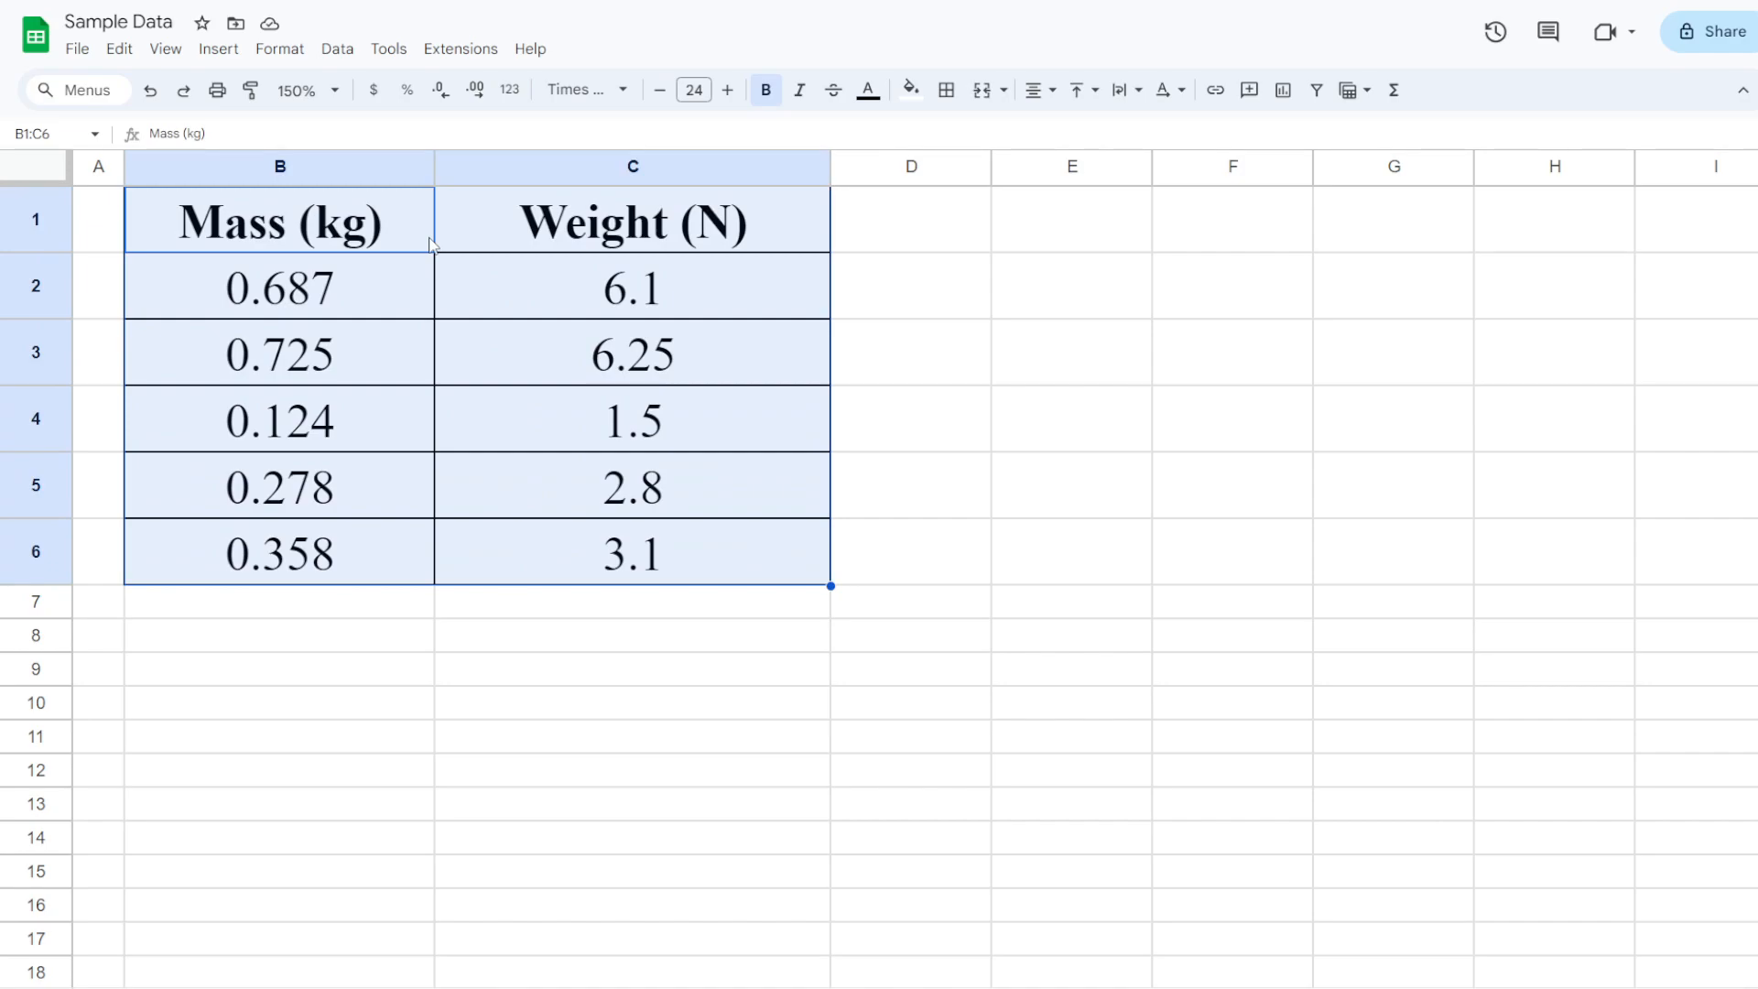
{"action": "left_click_drag", "start_coordinate": [286, 220], "coordinate": [593, 554]}
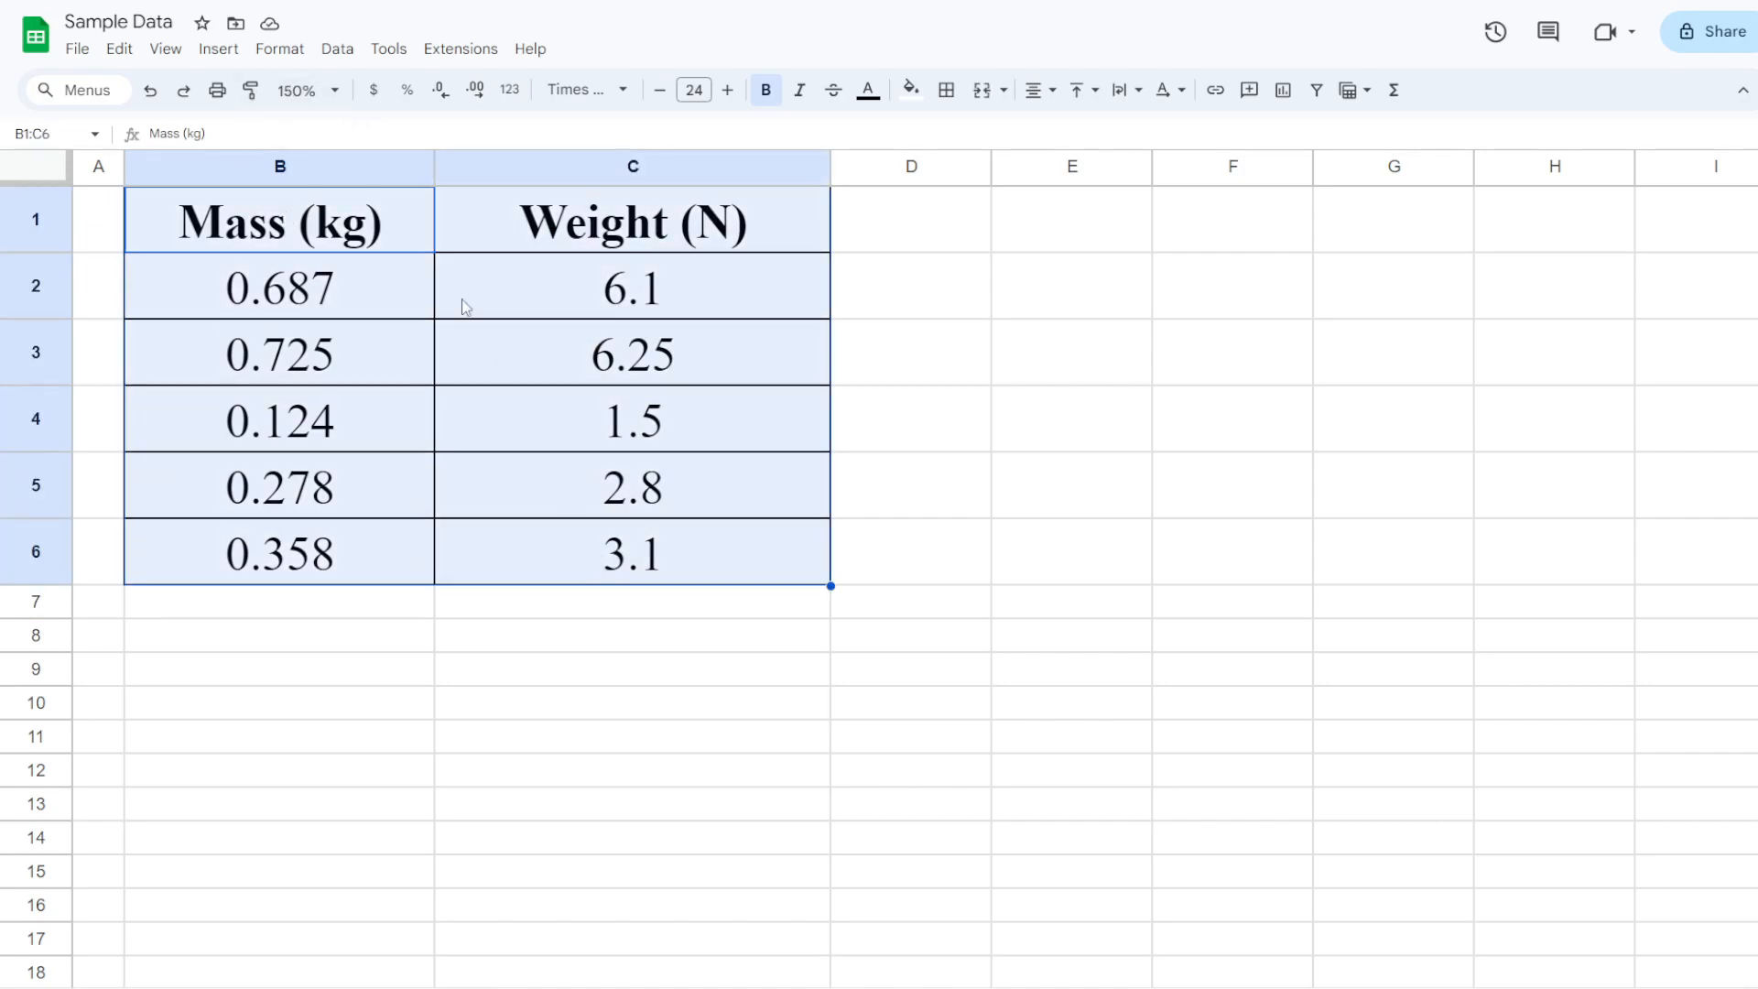
Insert a scatter chart from B1:C6 and drag it up over the table near row 4
{"action": "left_click", "coordinate": [237, 55]}
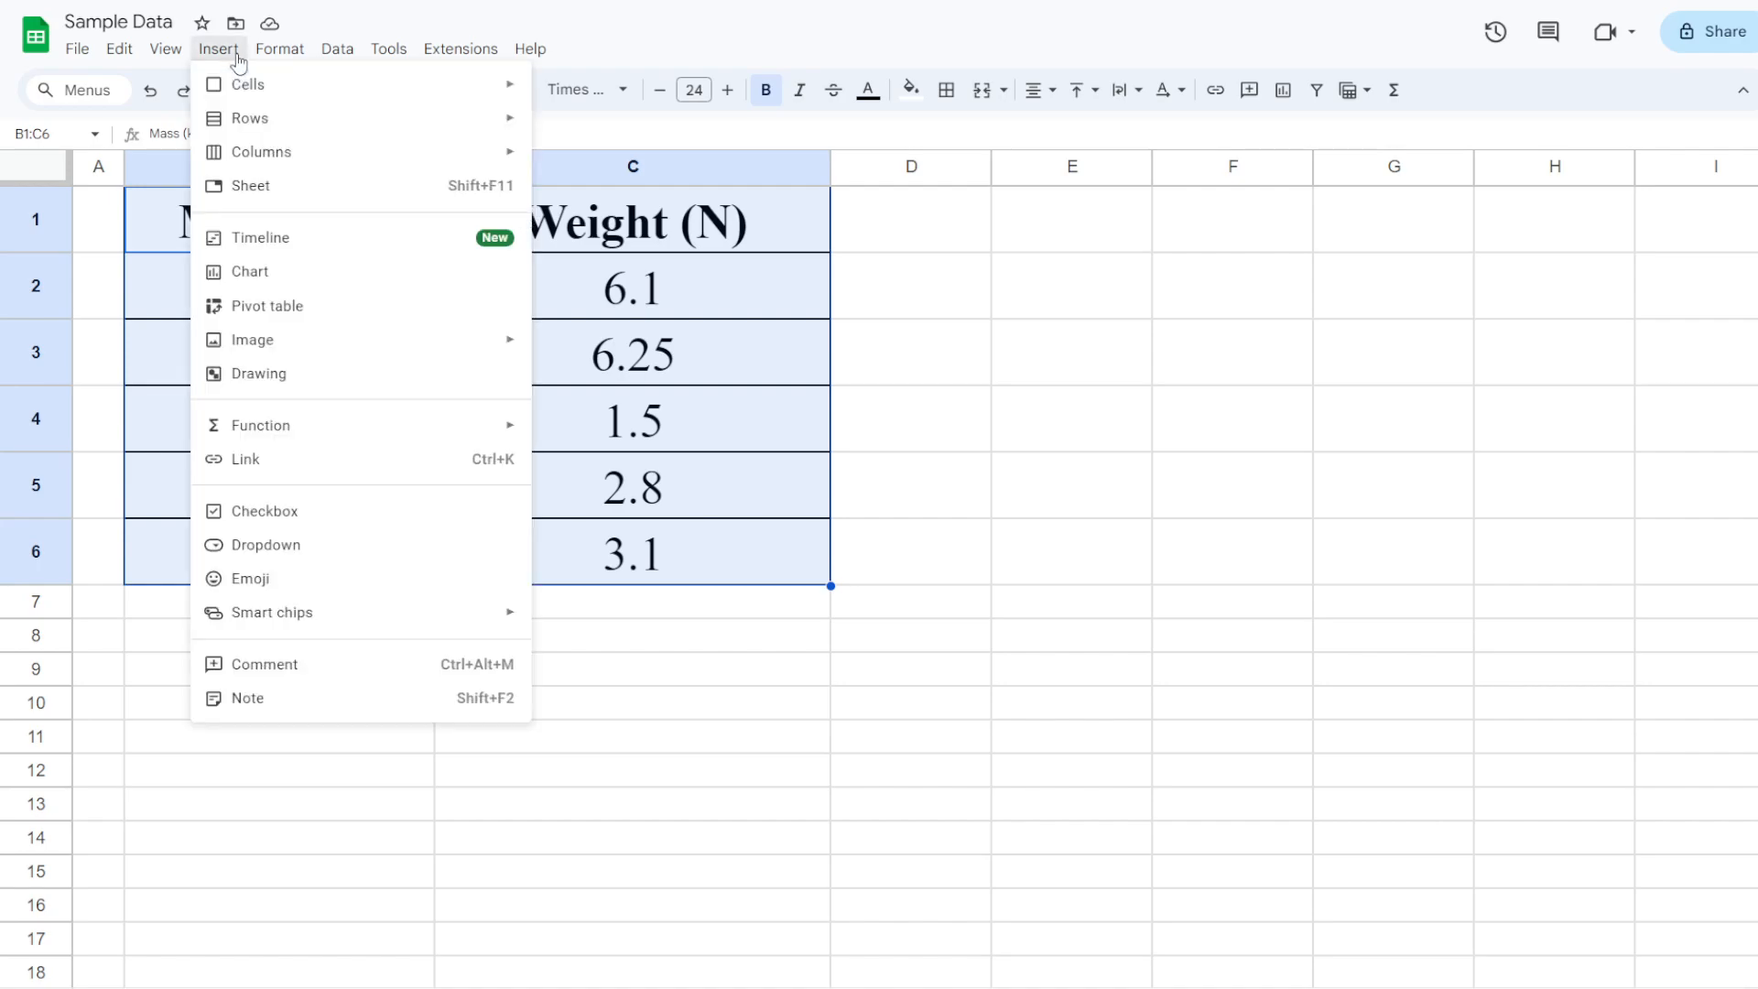
{"action": "left_click", "coordinate": [302, 274]}
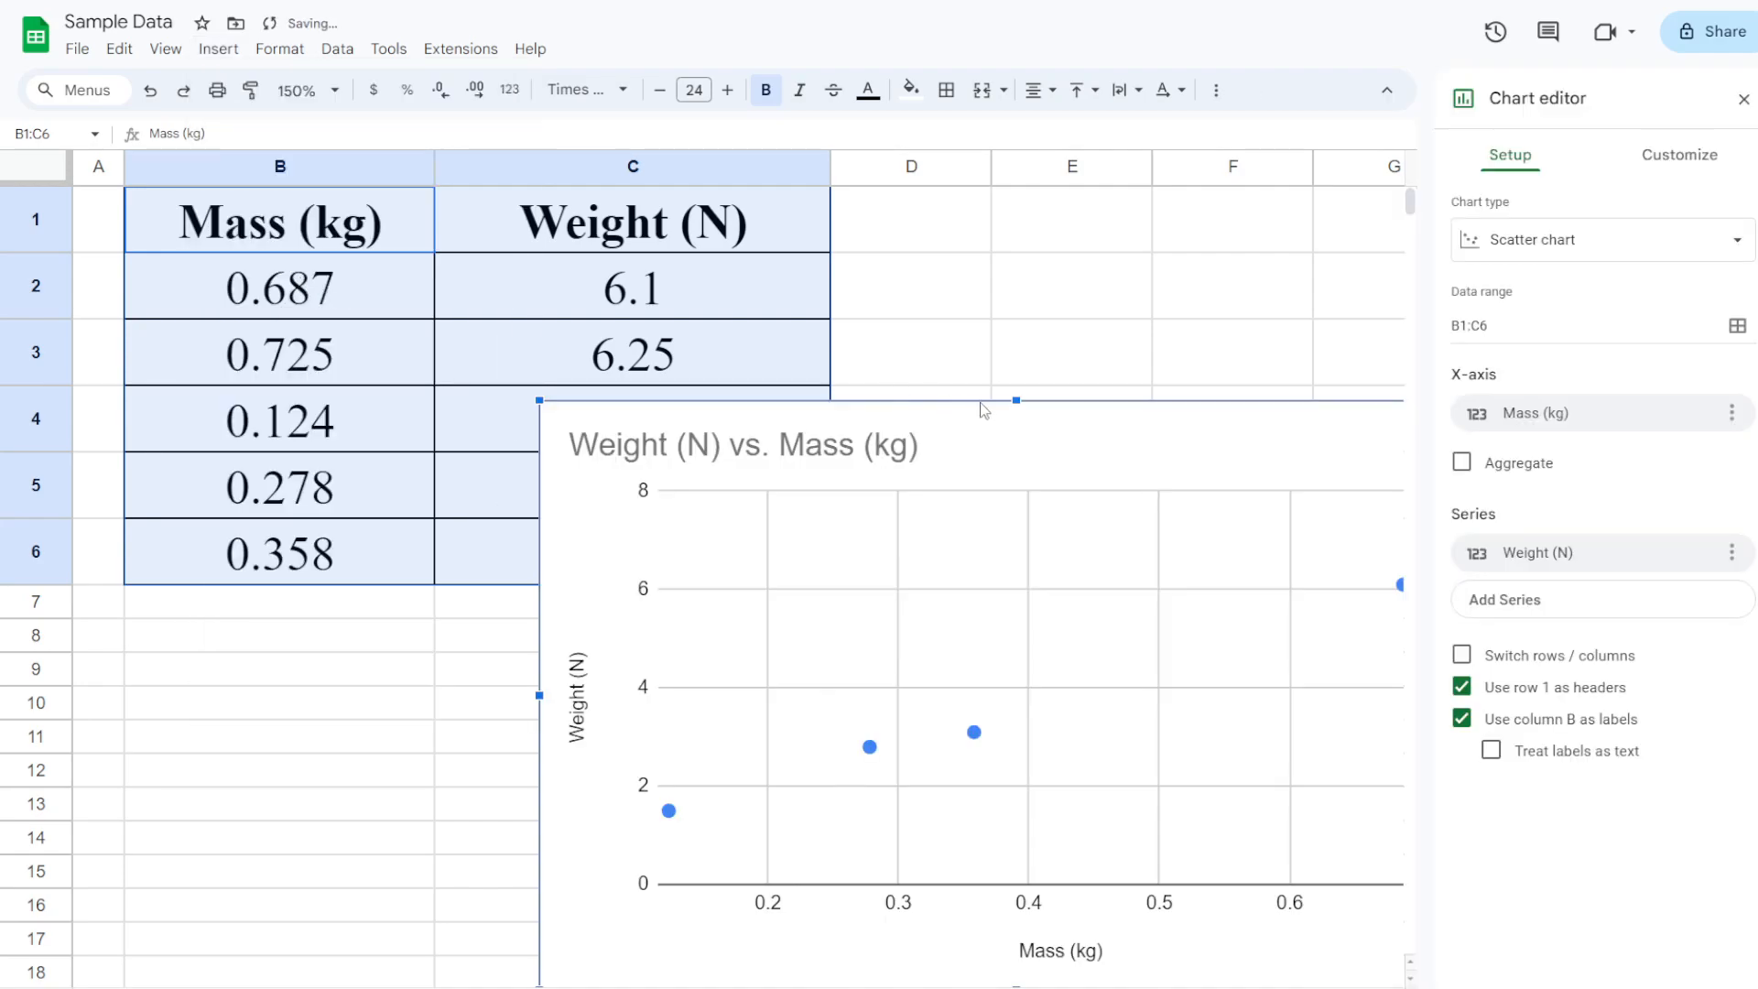
{"action": "left_click_drag", "start_coordinate": [979, 403], "coordinate": [646, 243]}
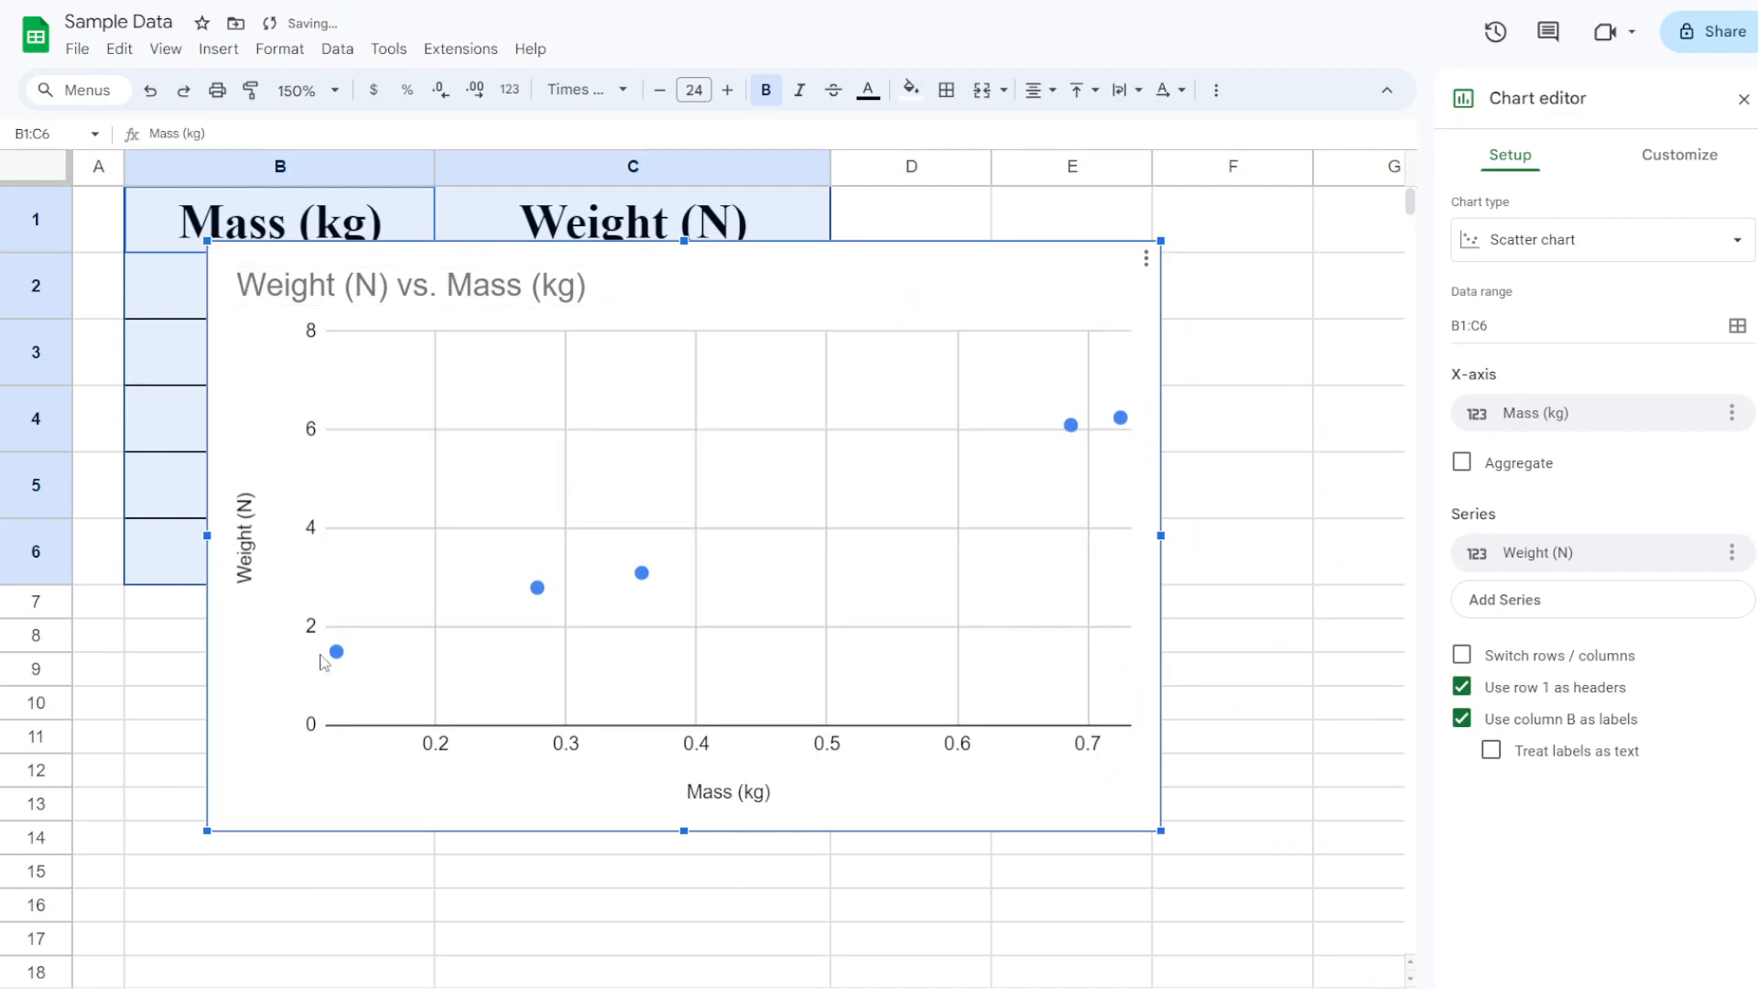
{"action": "left_click_drag", "start_coordinate": [888, 254], "coordinate": [799, 652]}
{"action": "scroll", "coordinate": [549, 275], "scroll_direction": "down", "scroll_amount": 3}
{"action": "scroll", "coordinate": [580, 319], "scroll_direction": "up", "scroll_amount": 3}
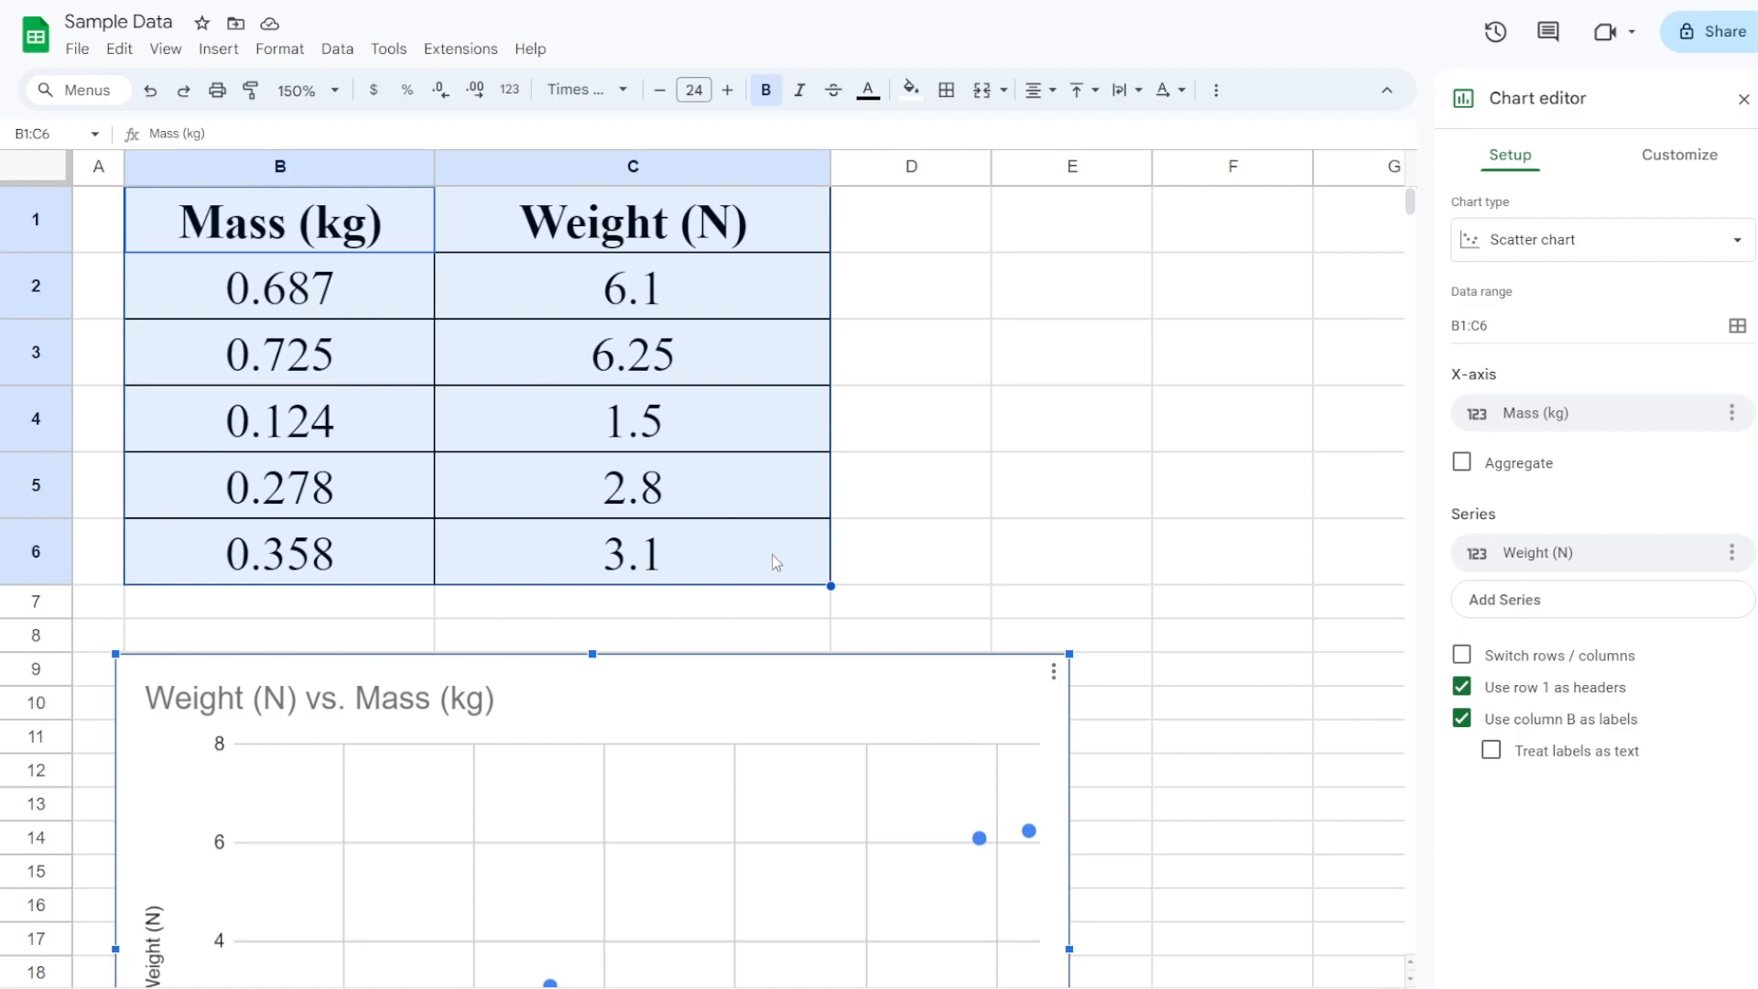
{"action": "left_click_drag", "start_coordinate": [772, 687], "coordinate": [900, 194]}
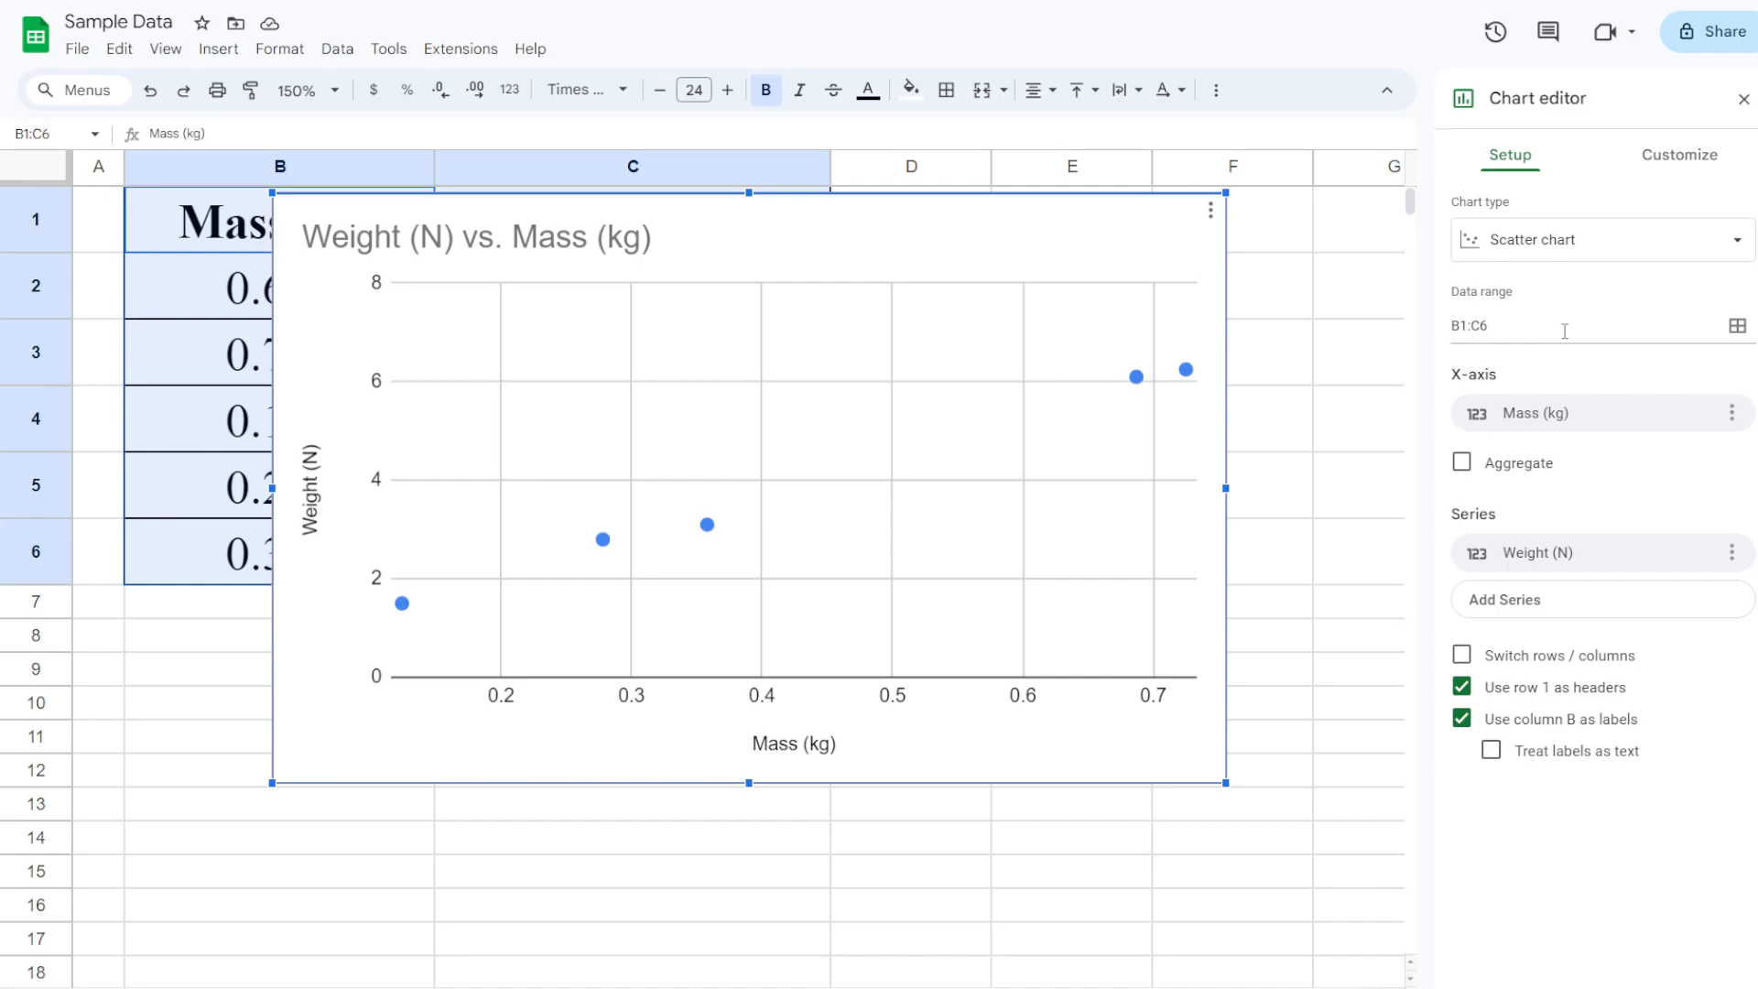
{"action": "left_click", "coordinate": [1587, 245]}
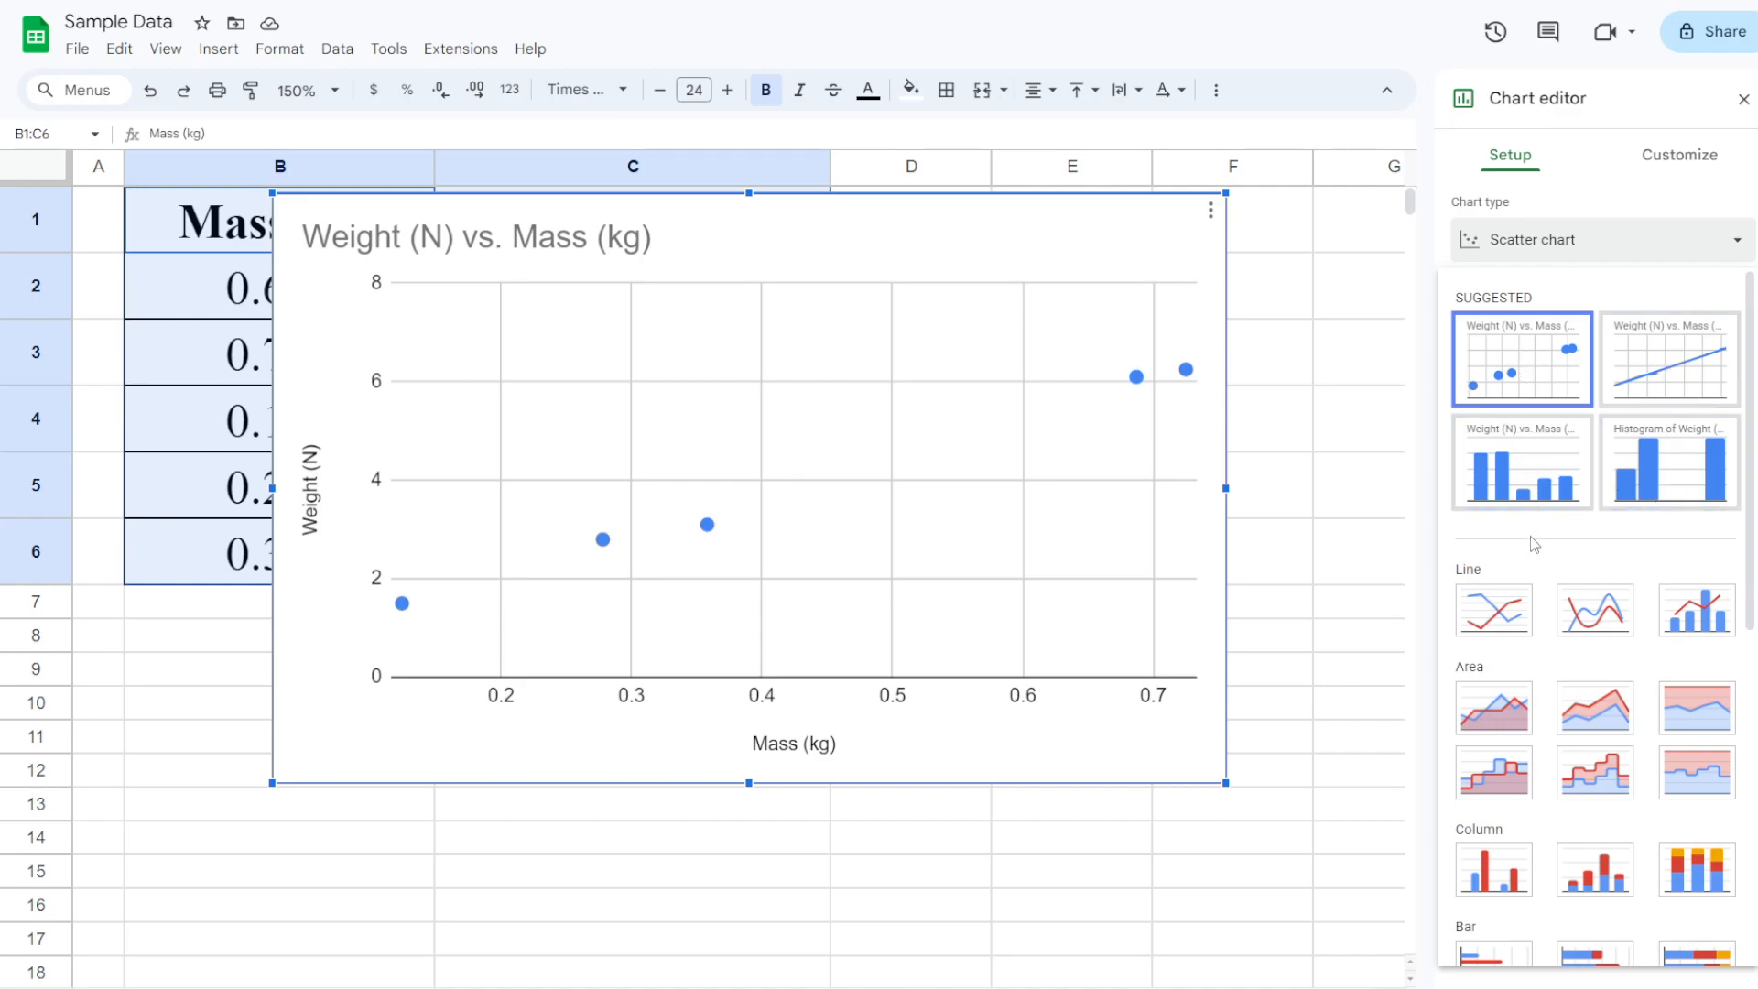
{"action": "scroll", "coordinate": [1534, 542], "scroll_direction": "down", "scroll_amount": 1}
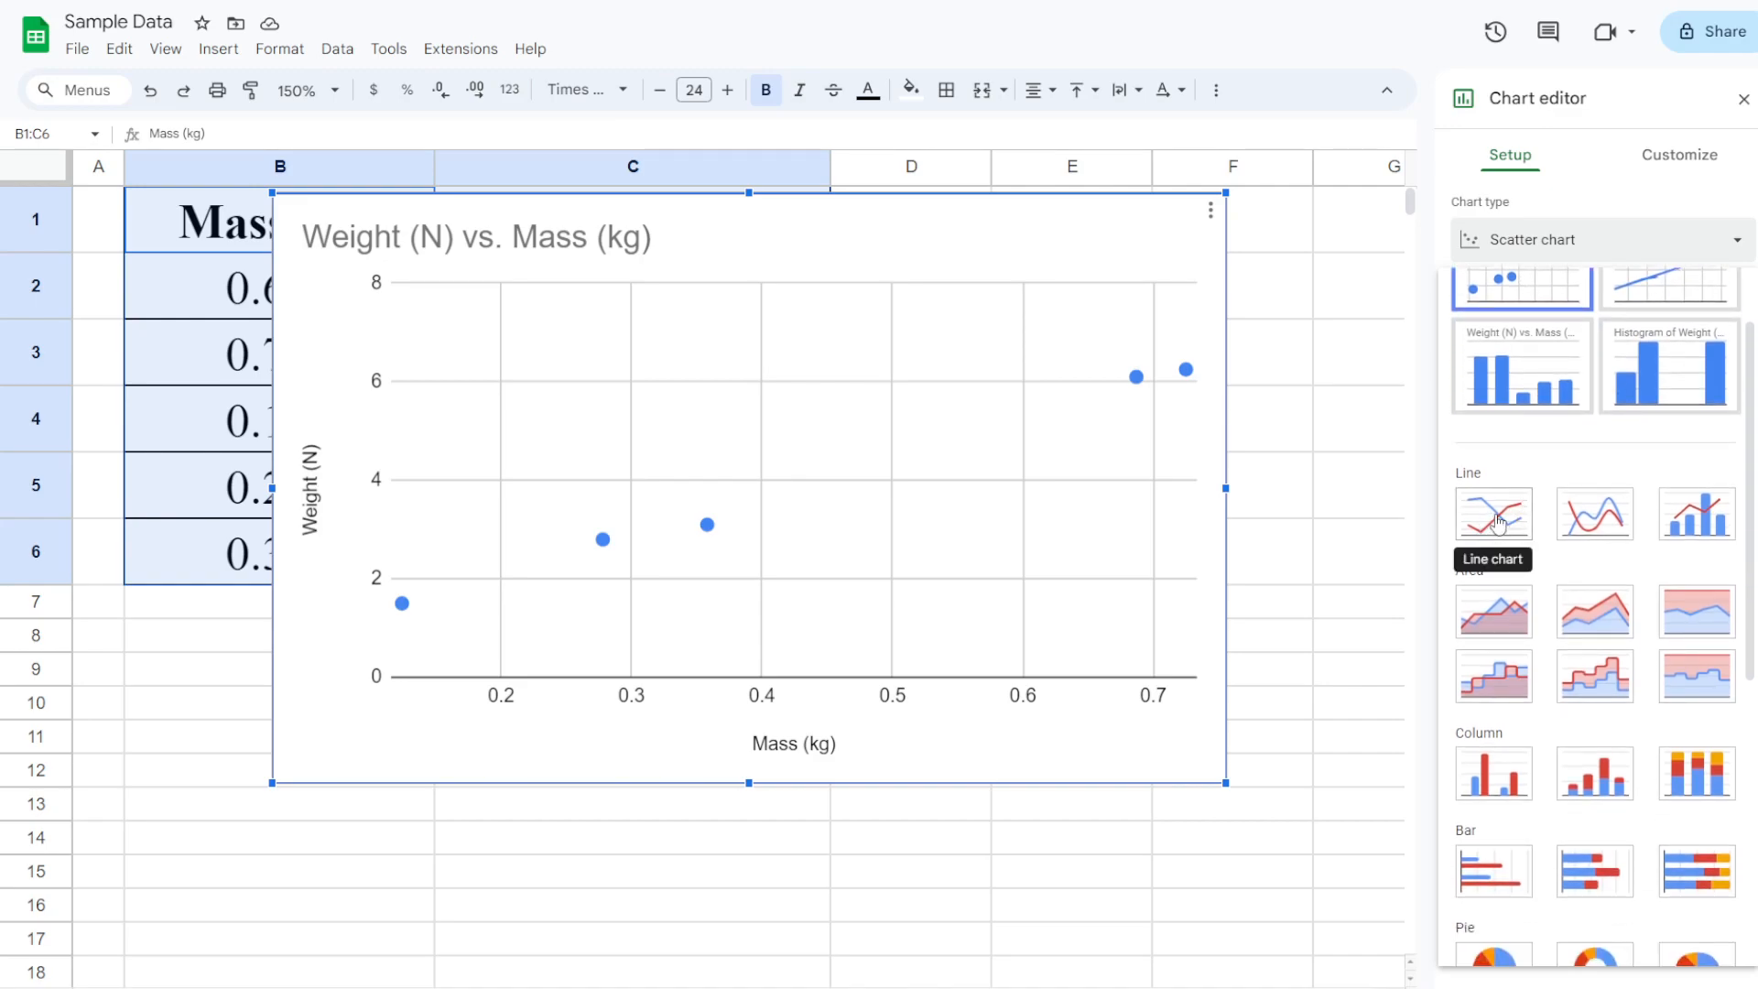
{"action": "left_click", "coordinate": [1497, 525]}
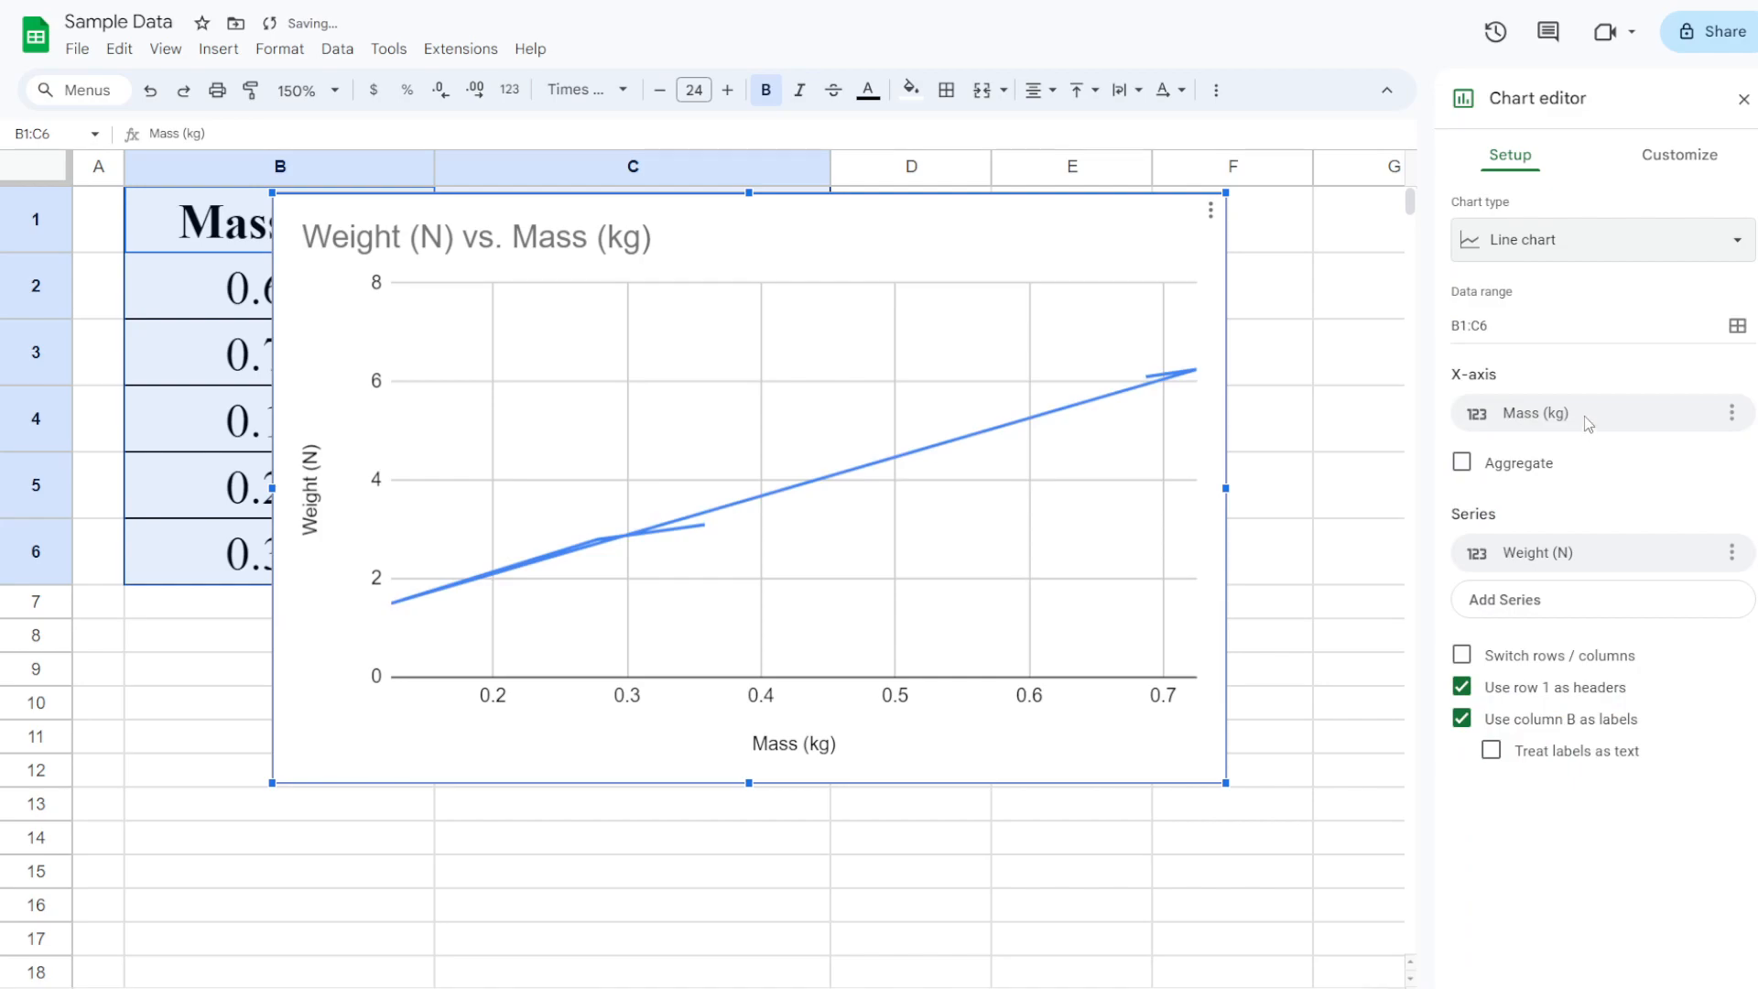
{"action": "left_click", "coordinate": [1568, 246]}
{"action": "scroll", "coordinate": [1557, 516], "scroll_direction": "down", "scroll_amount": 1}
{"action": "scroll", "coordinate": [1558, 517], "scroll_direction": "down", "scroll_amount": 1}
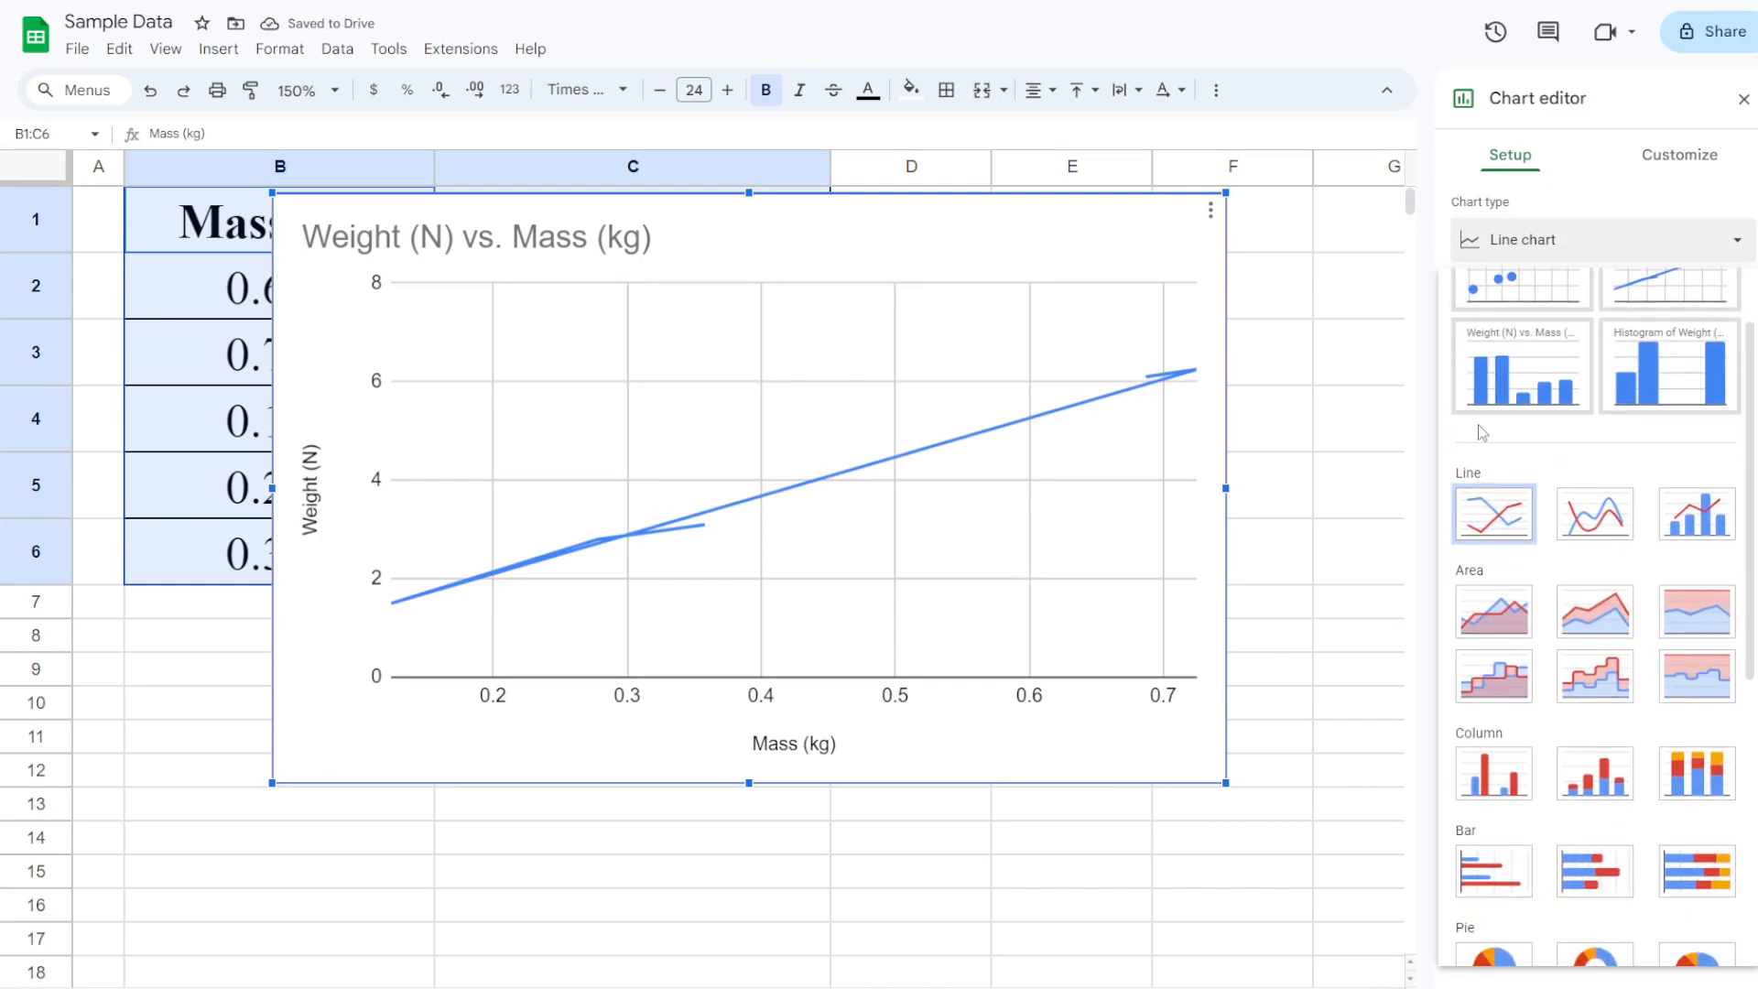
{"action": "scroll", "coordinate": [1557, 518], "scroll_direction": "up", "scroll_amount": 2}
{"action": "scroll", "coordinate": [1502, 535], "scroll_direction": "down", "scroll_amount": 3}
{"action": "scroll", "coordinate": [1546, 543], "scroll_direction": "down", "scroll_amount": 2}
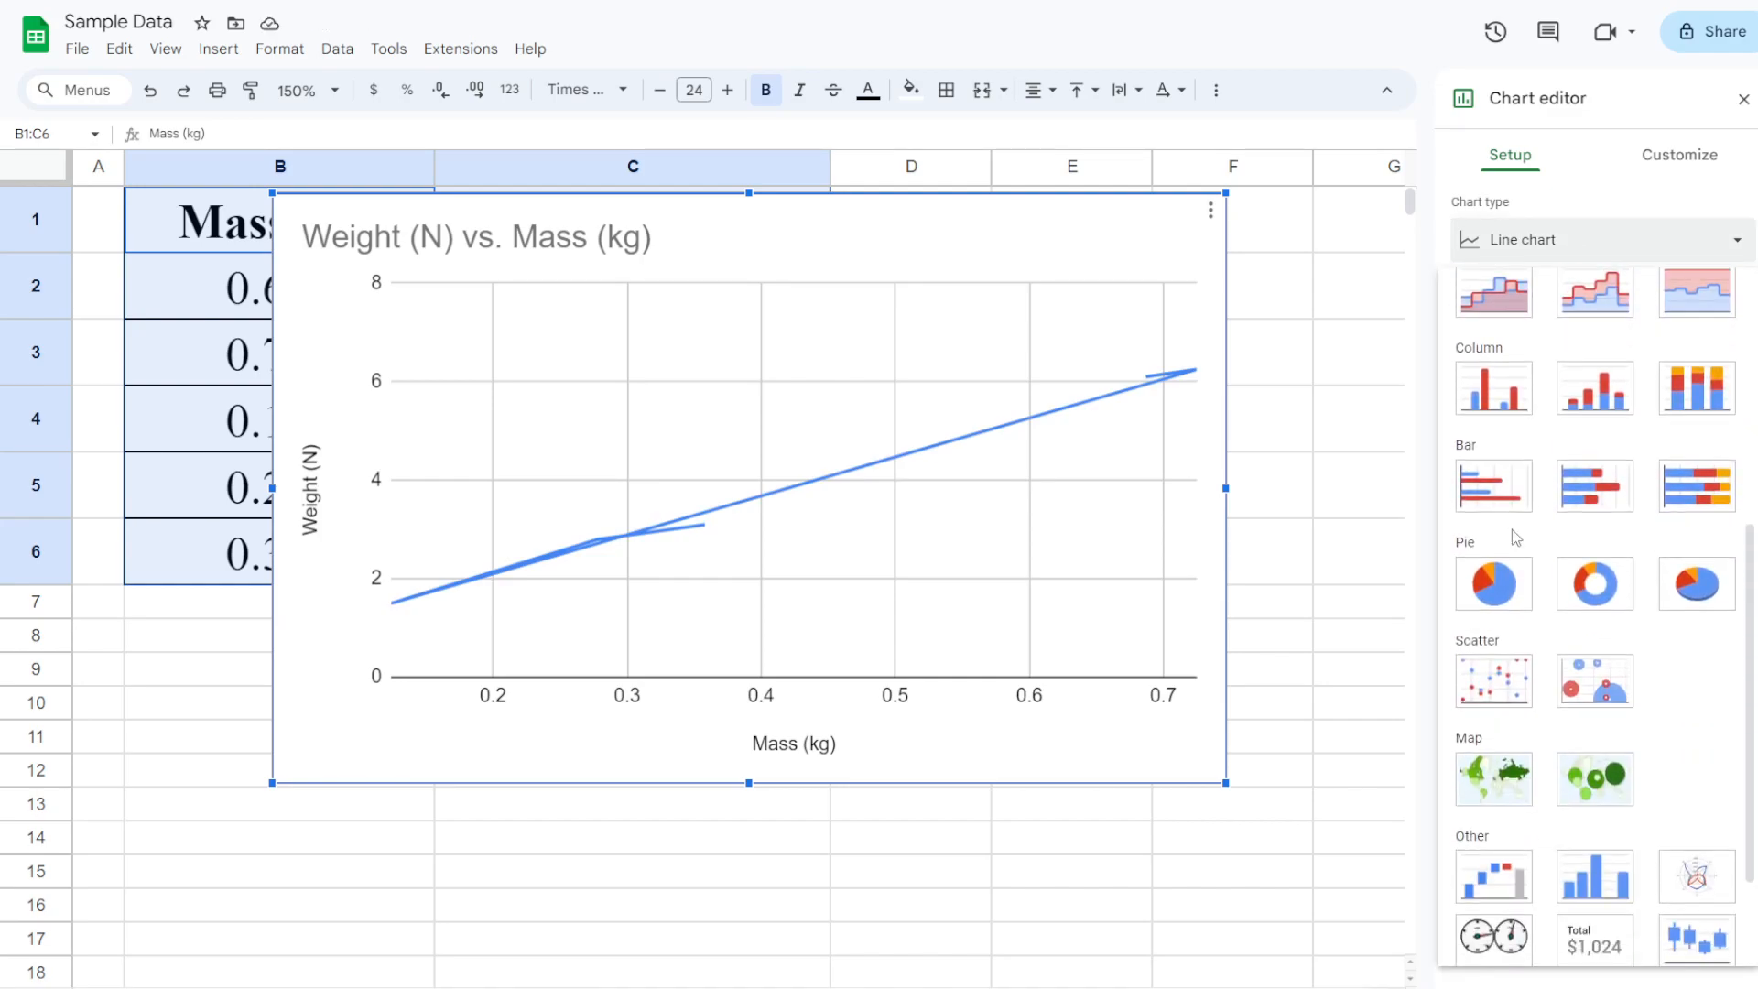
{"action": "left_click", "coordinate": [1505, 694]}
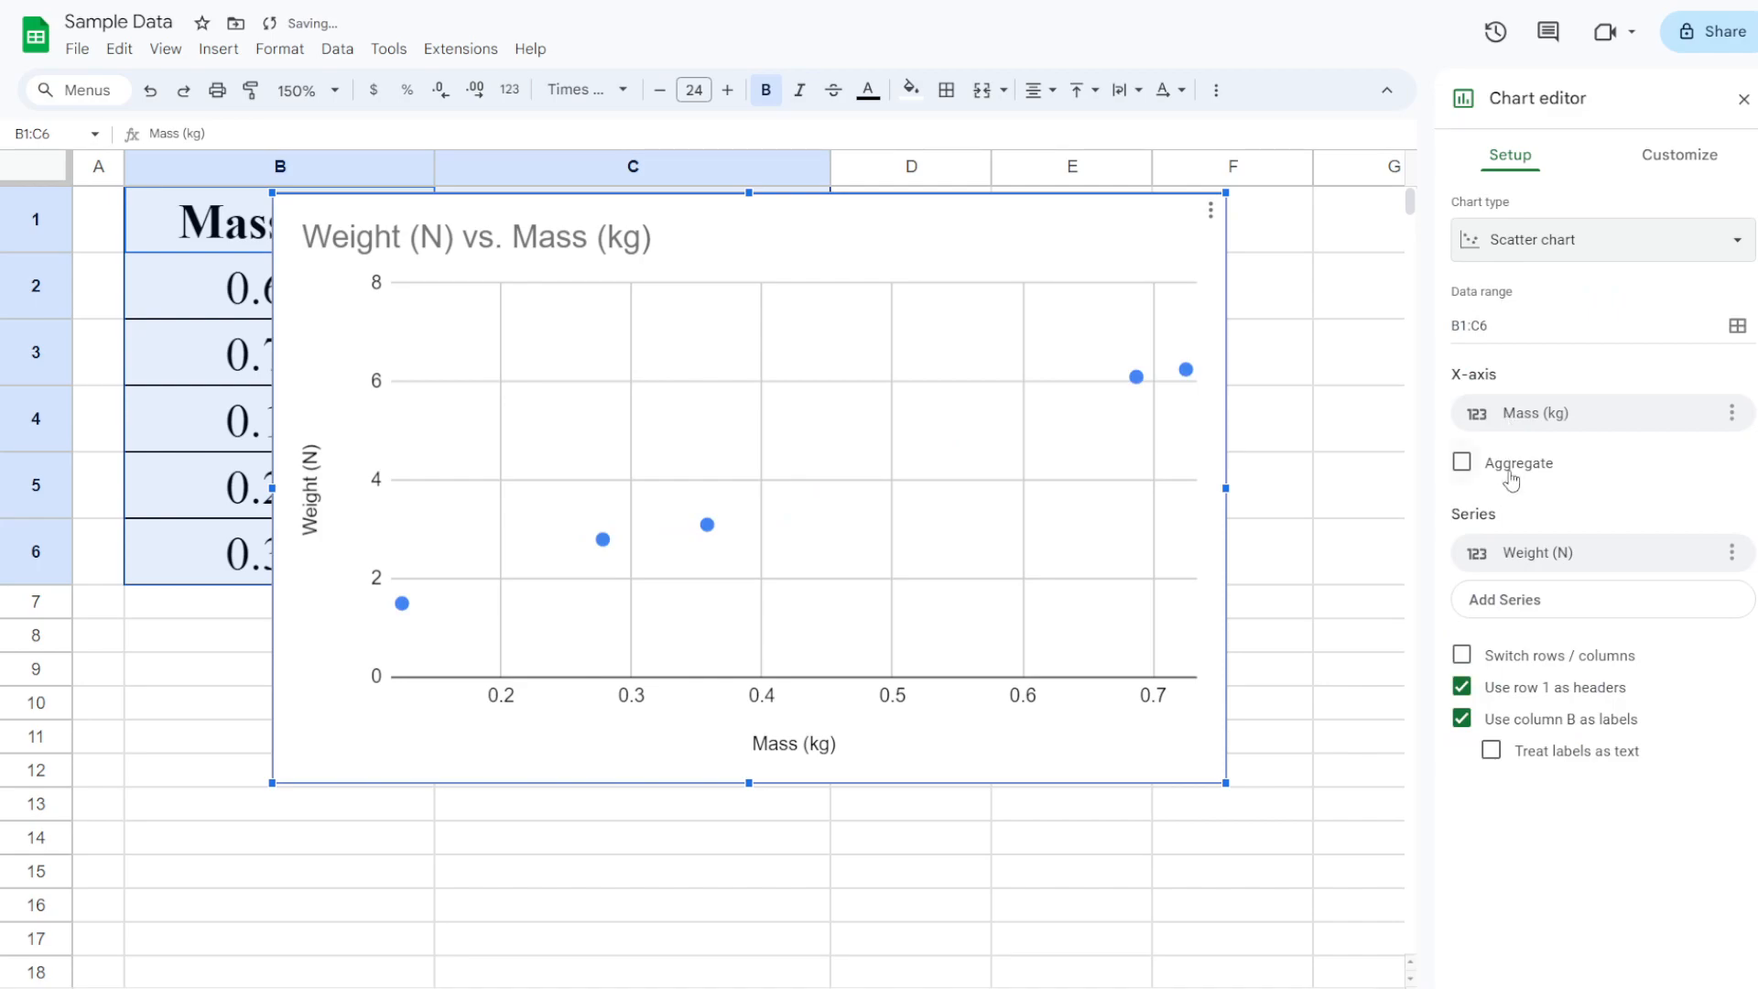
In the chart editor's Customize tab, check Chart style and Chart & axis titles, then expand Series
{"action": "left_click", "coordinate": [1688, 156]}
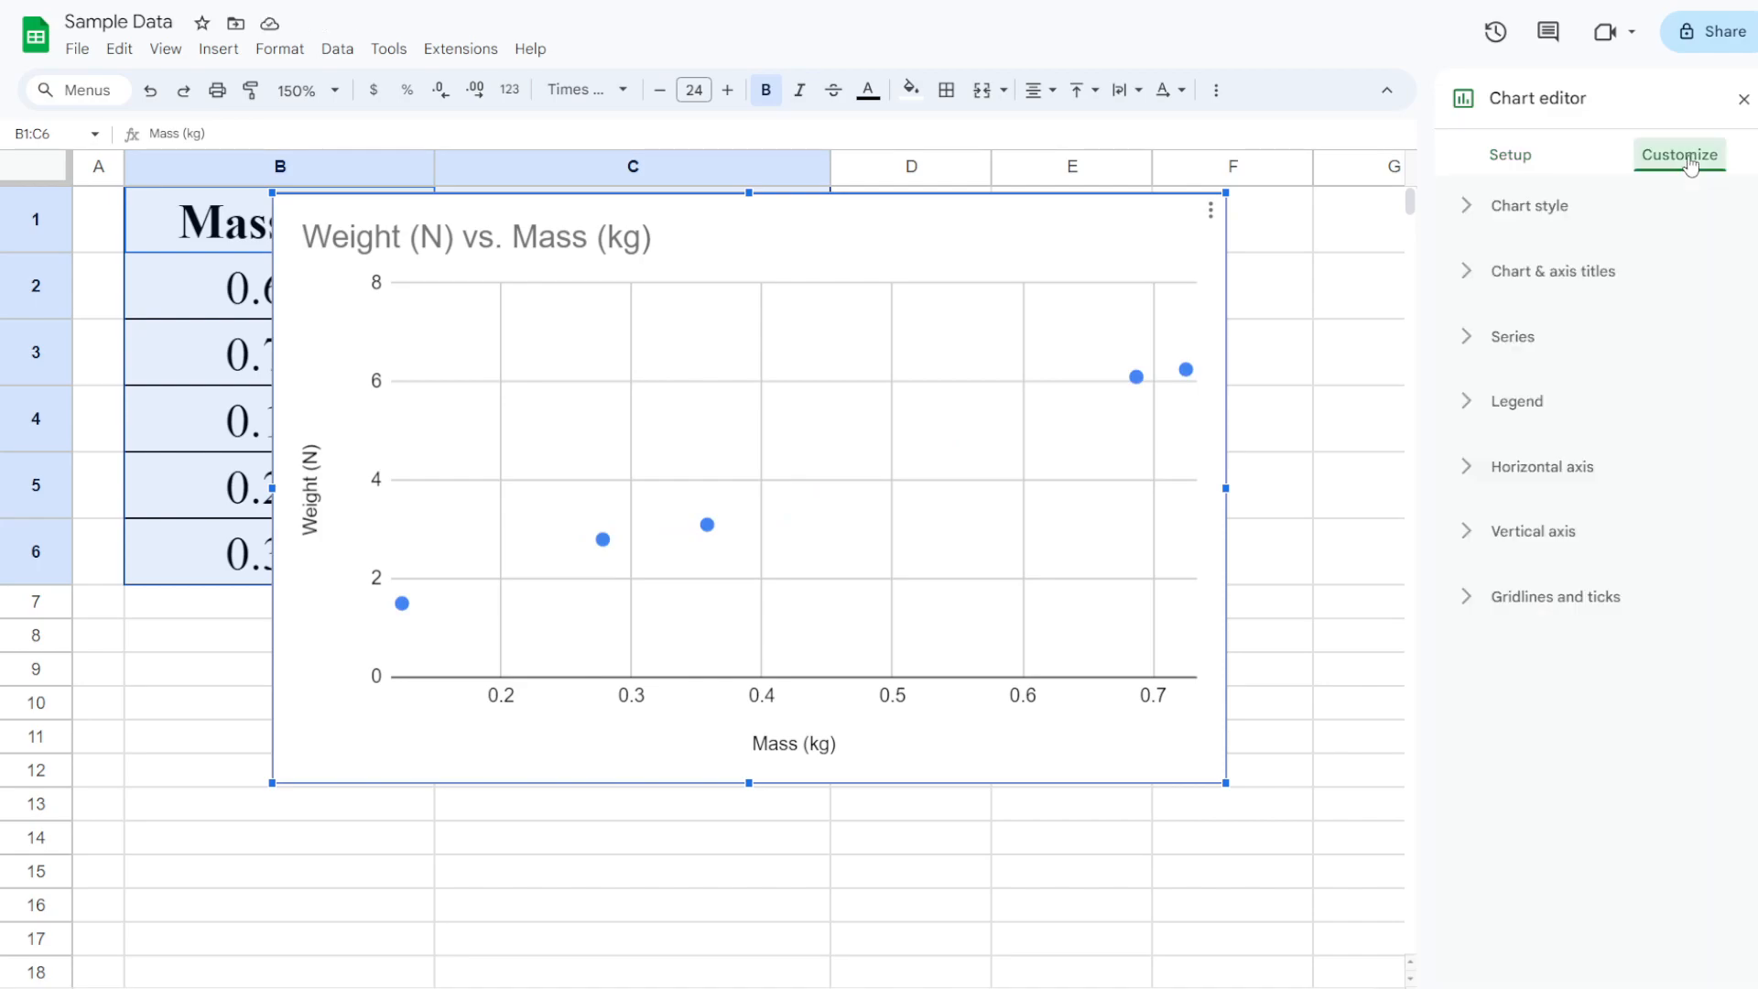
{"action": "left_click", "coordinate": [1475, 215]}
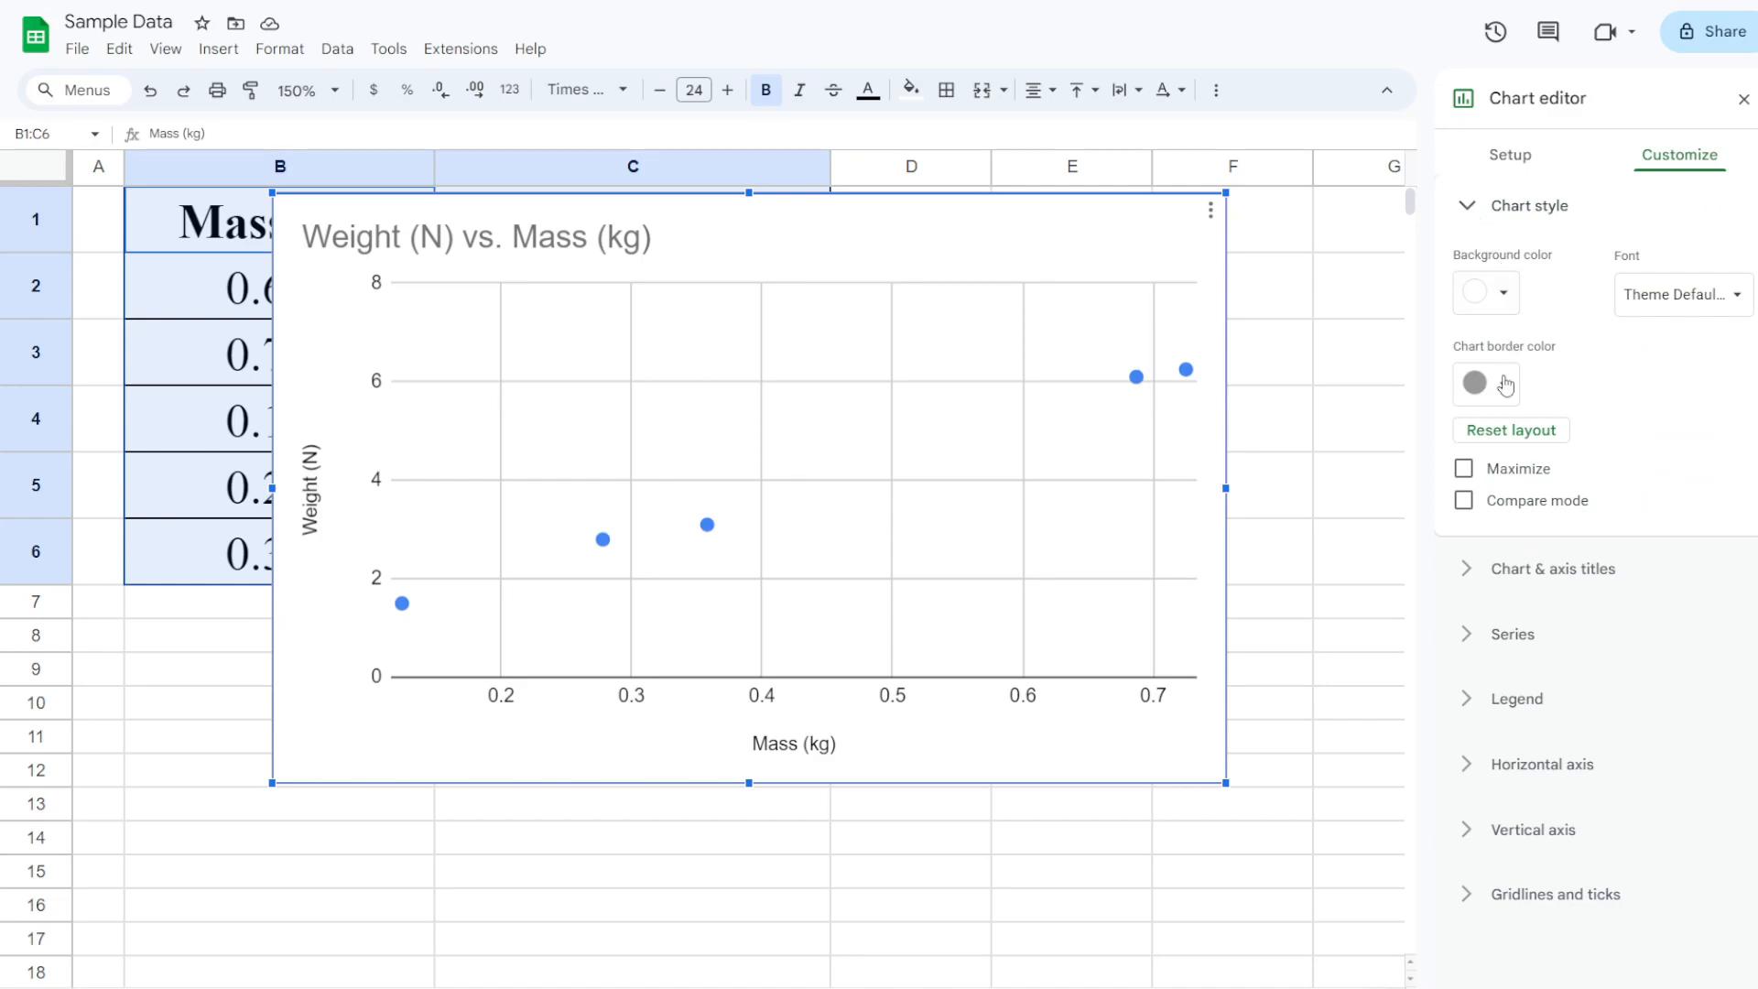
{"action": "left_click", "coordinate": [1491, 207]}
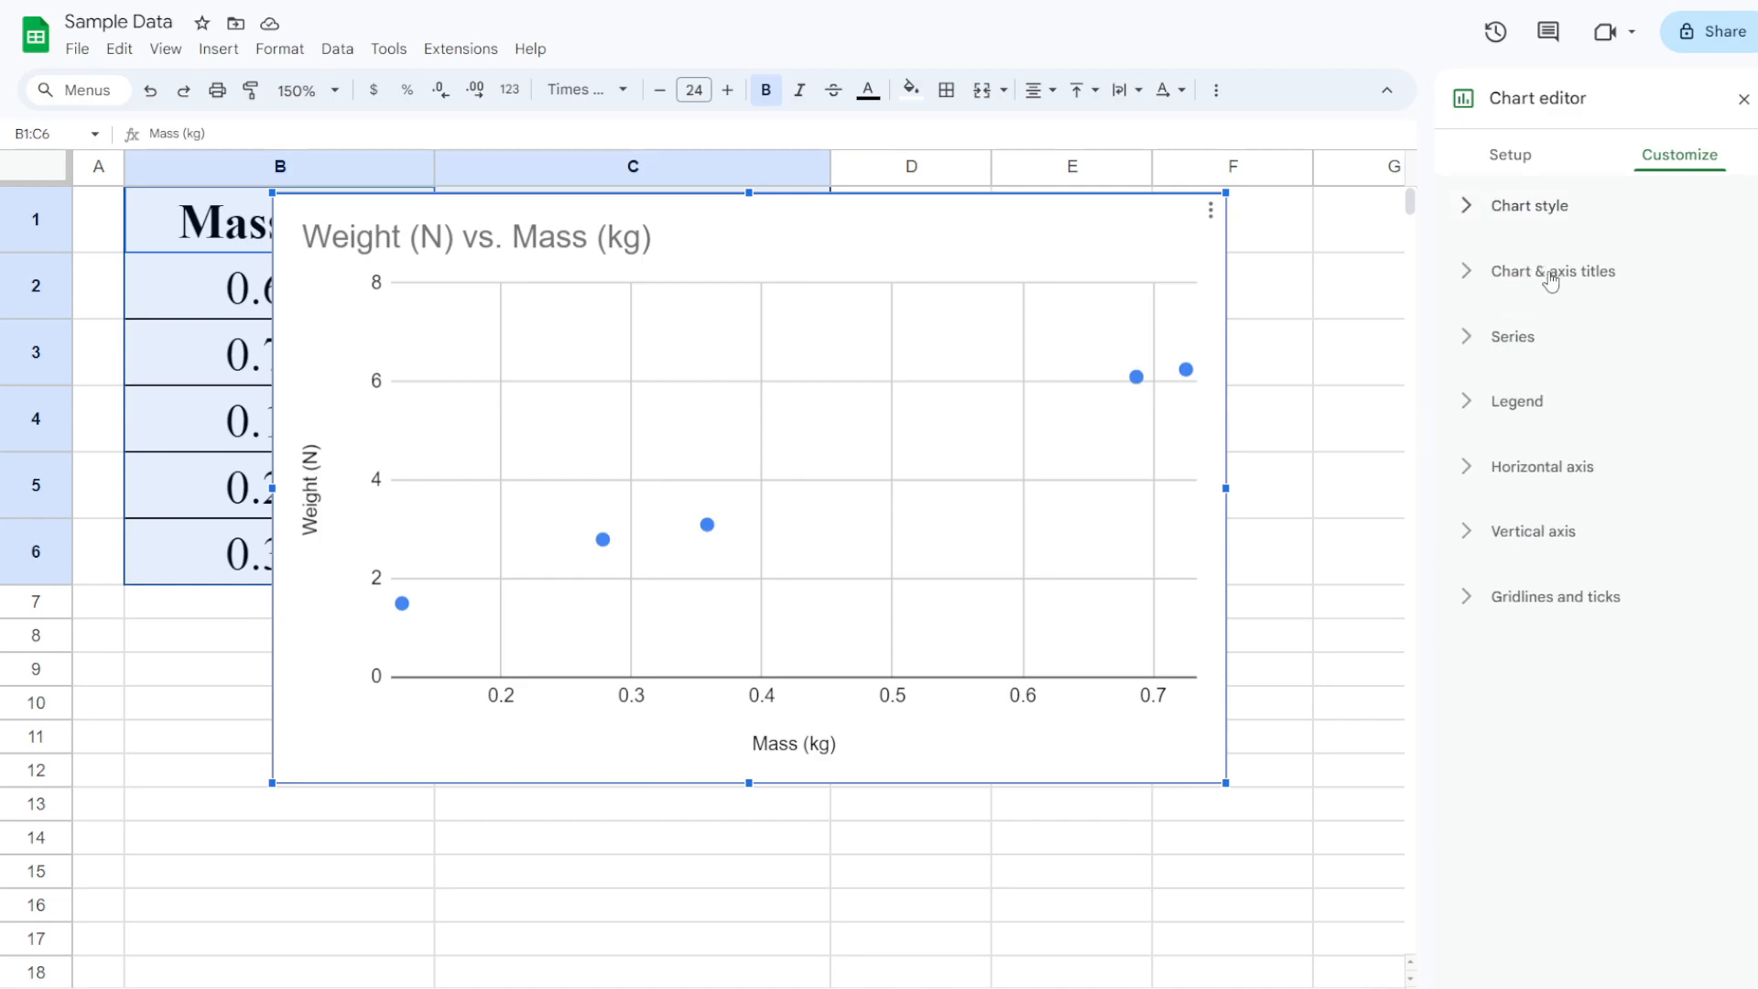
{"action": "left_click", "coordinate": [1550, 272]}
{"action": "left_click", "coordinate": [1550, 331]}
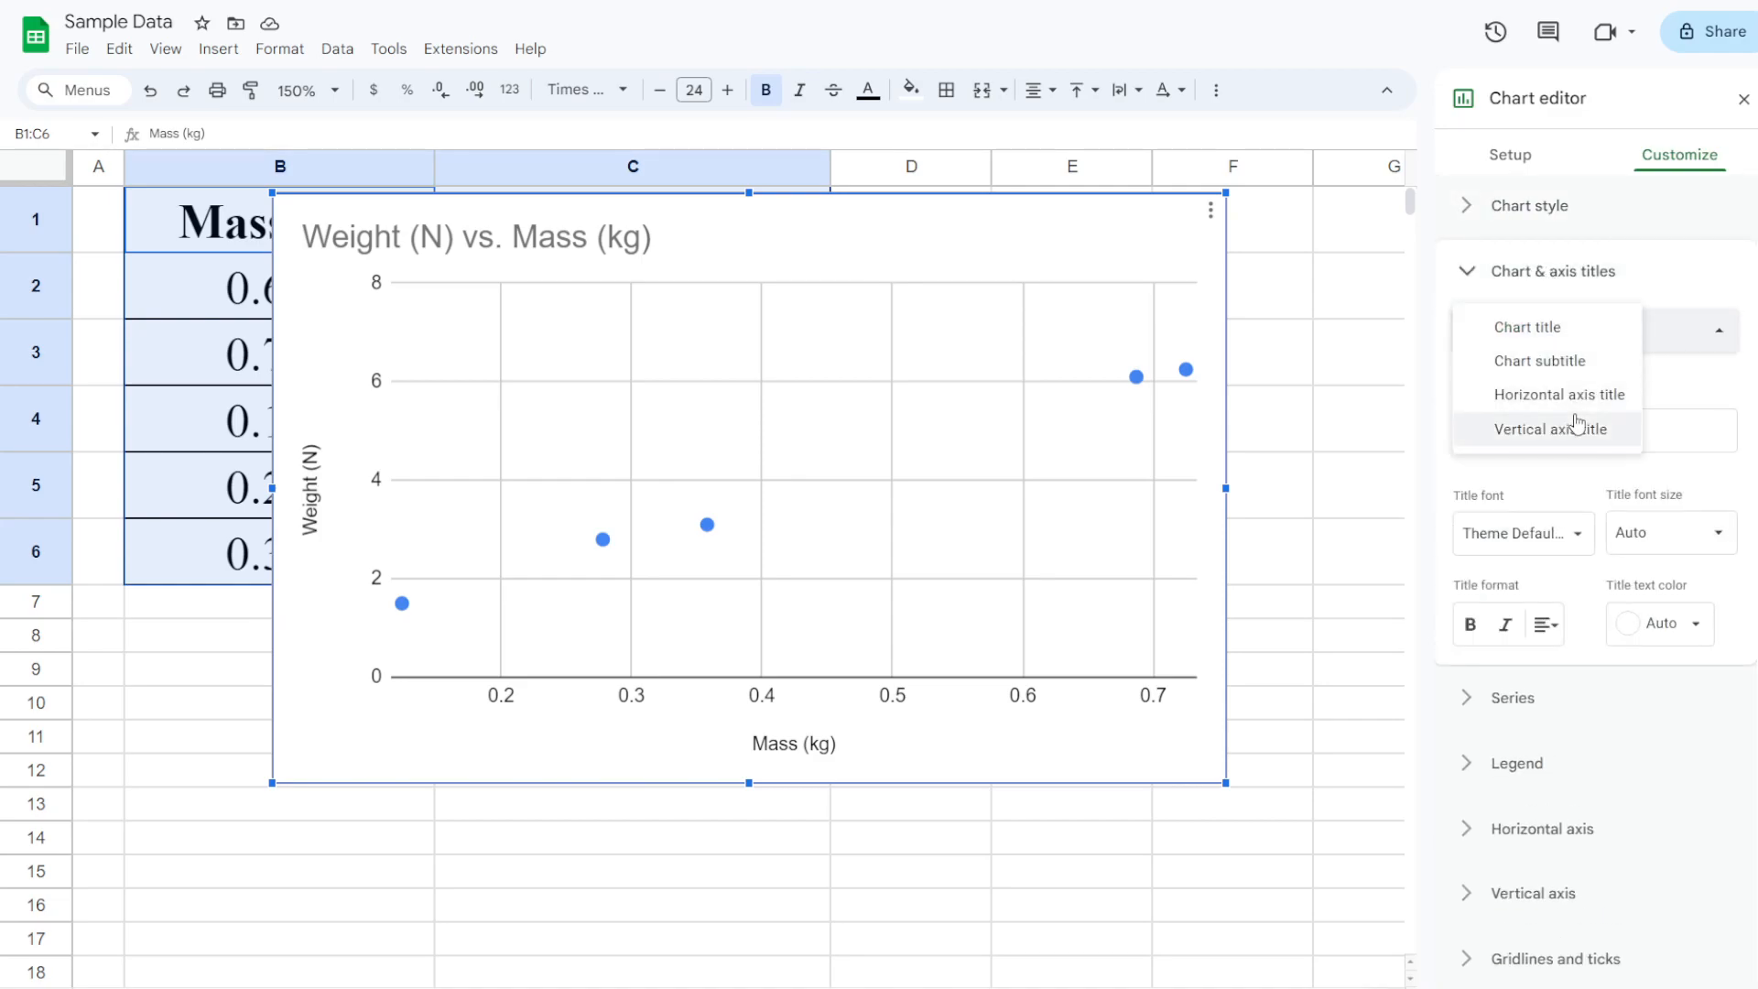
{"action": "left_click", "coordinate": [1529, 275]}
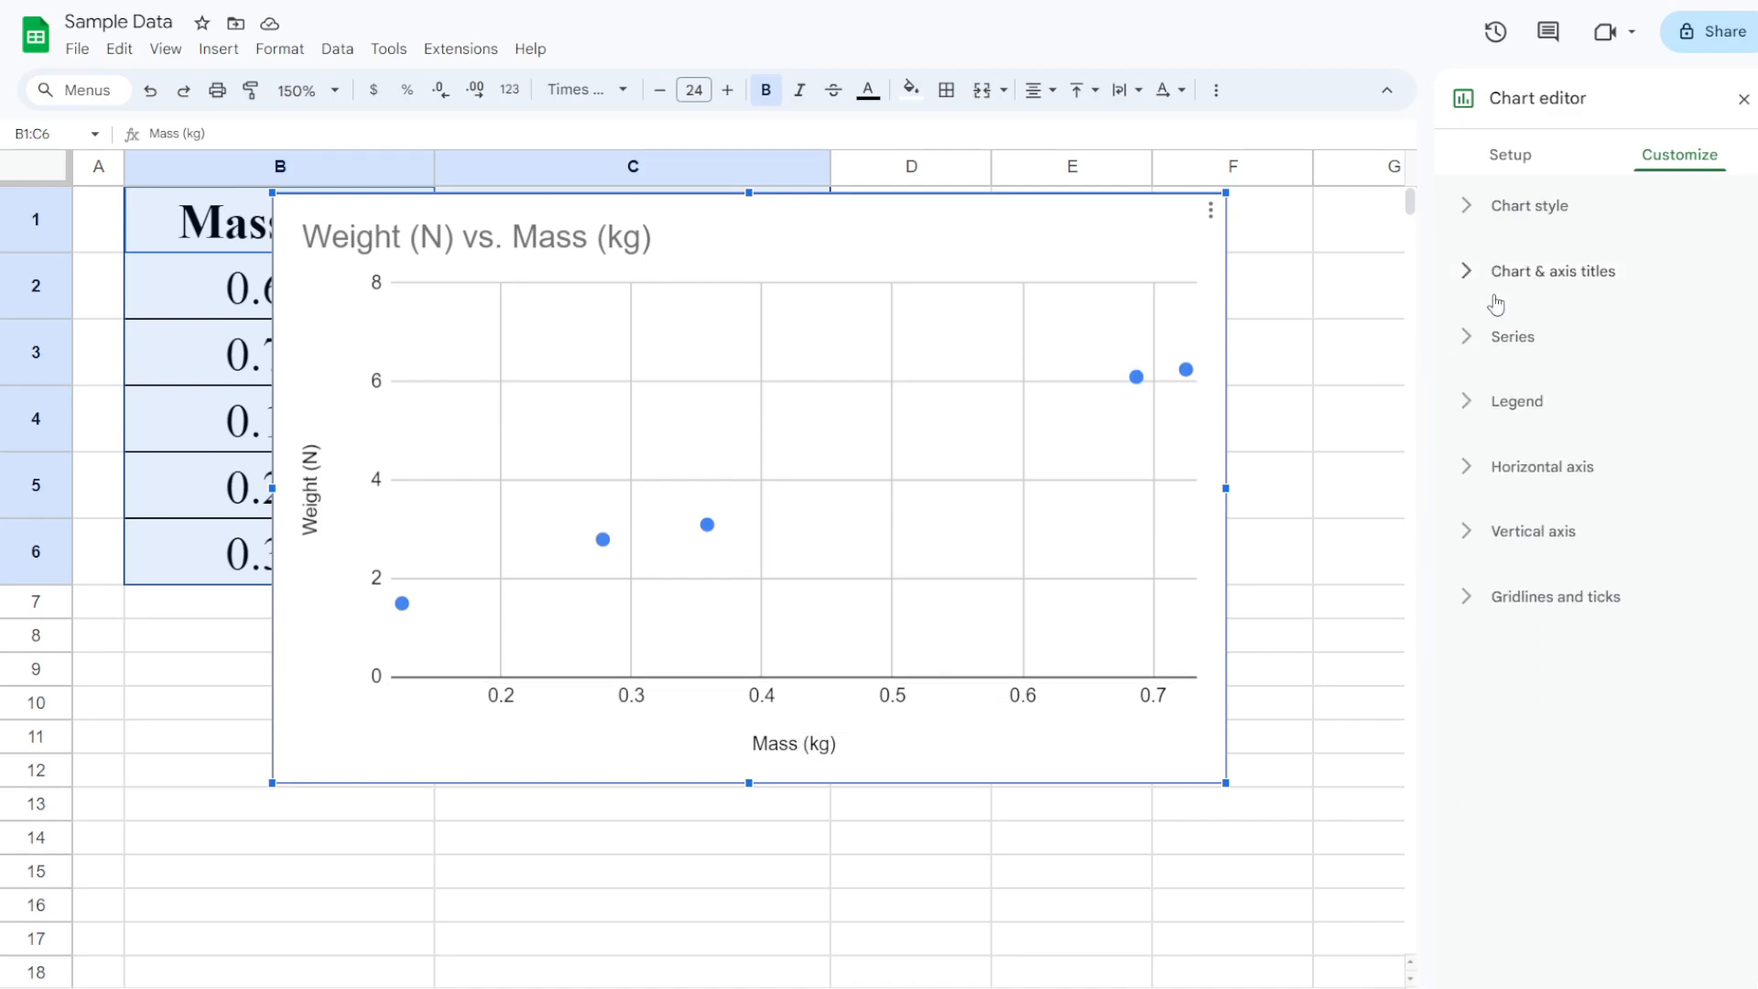
{"action": "left_click", "coordinate": [1500, 341]}
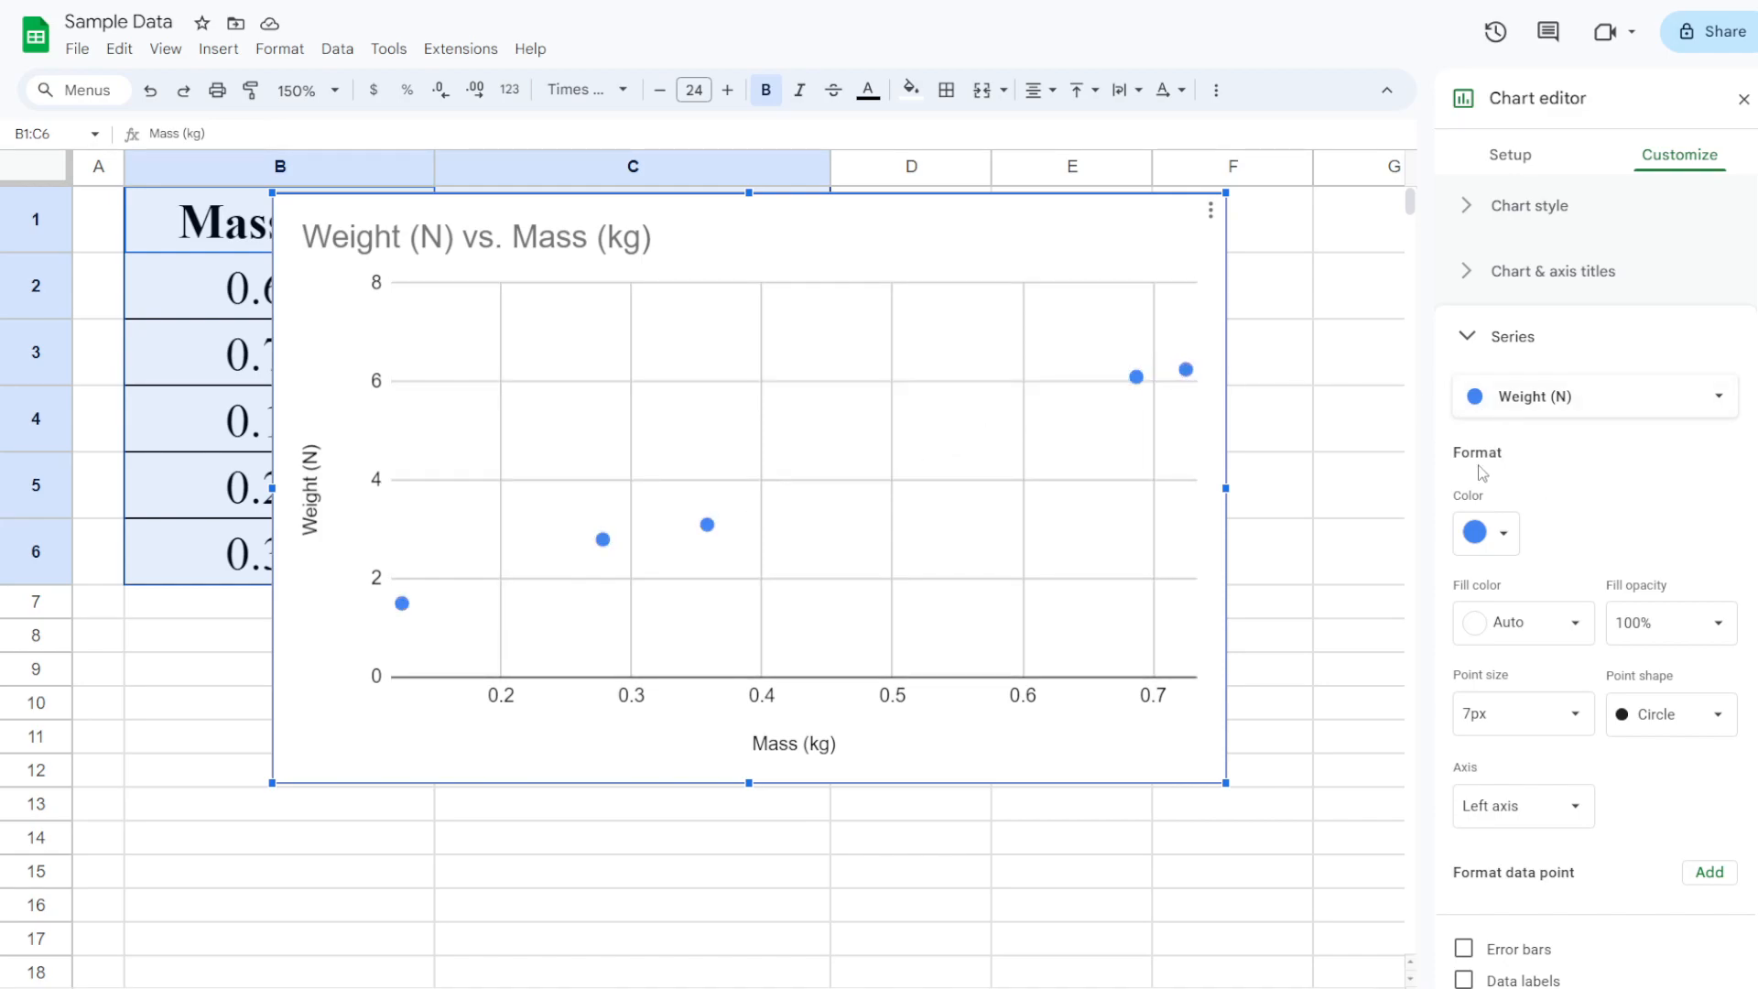
Tick Trendline for the Weight (N) series to draw a linear fit through the points
{"action": "left_click", "coordinate": [1135, 383]}
{"action": "scroll", "coordinate": [1662, 526], "scroll_direction": "down", "scroll_amount": 1}
{"action": "scroll", "coordinate": [1659, 513], "scroll_direction": "up", "scroll_amount": 1}
{"action": "left_click", "coordinate": [1478, 344]}
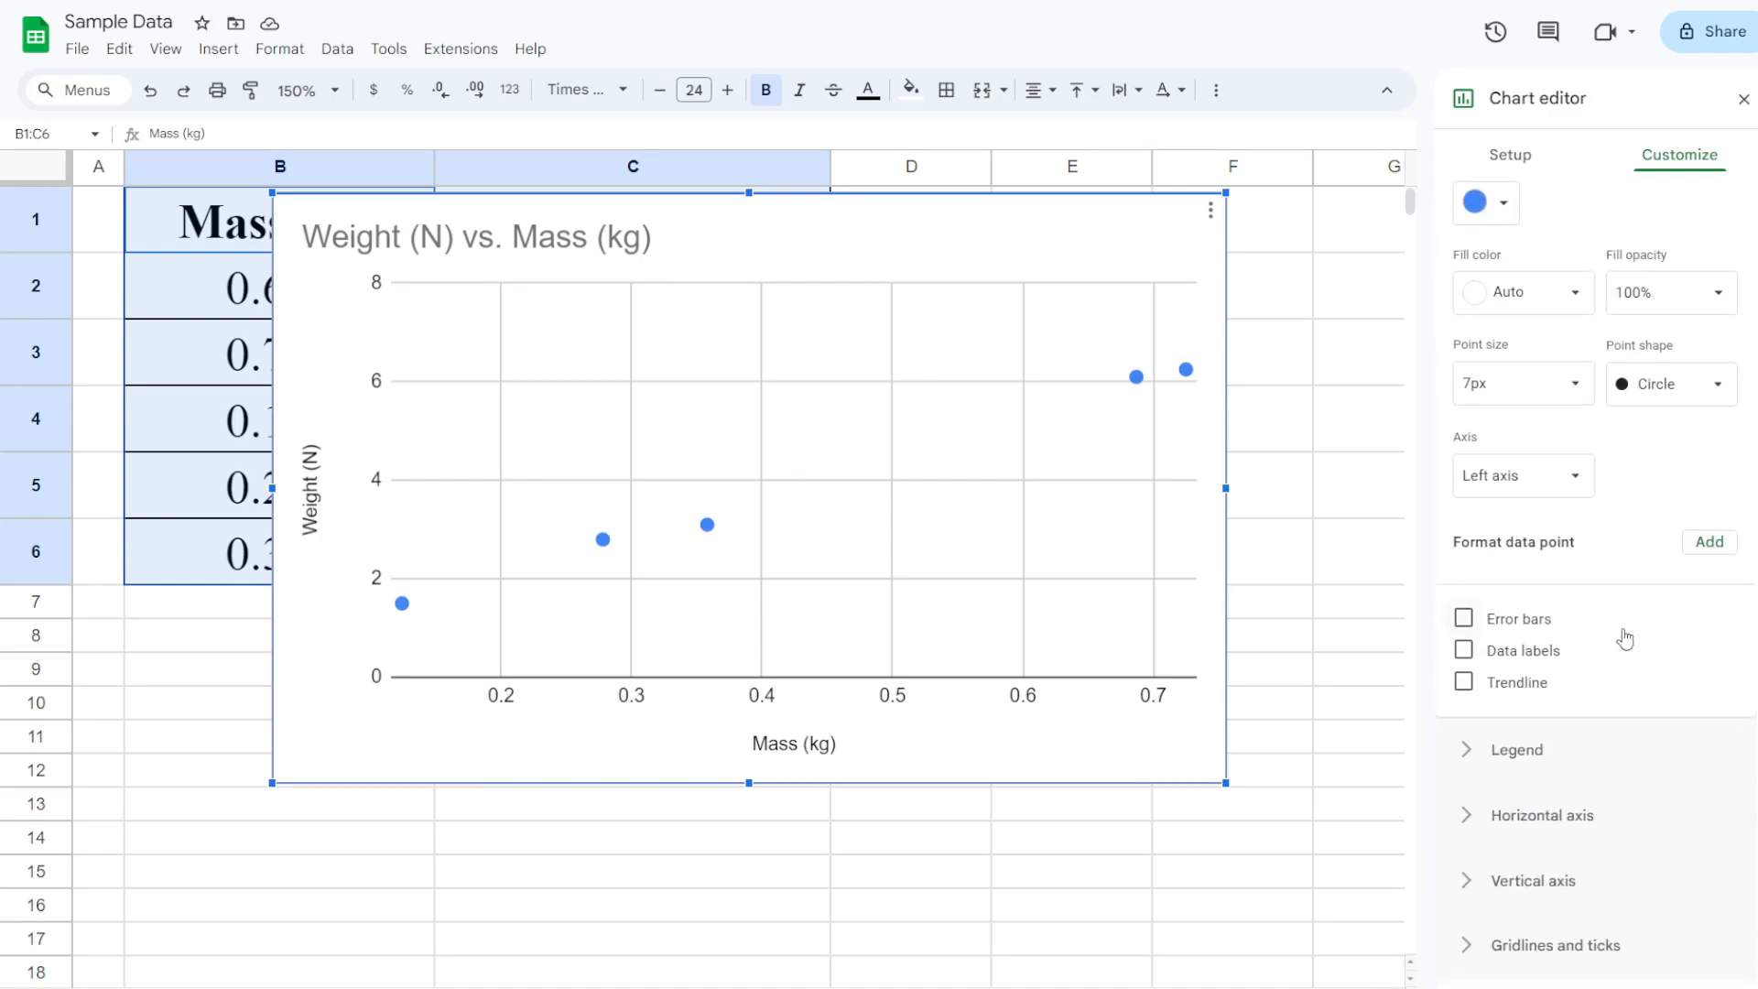
{"action": "left_click", "coordinate": [1524, 683]}
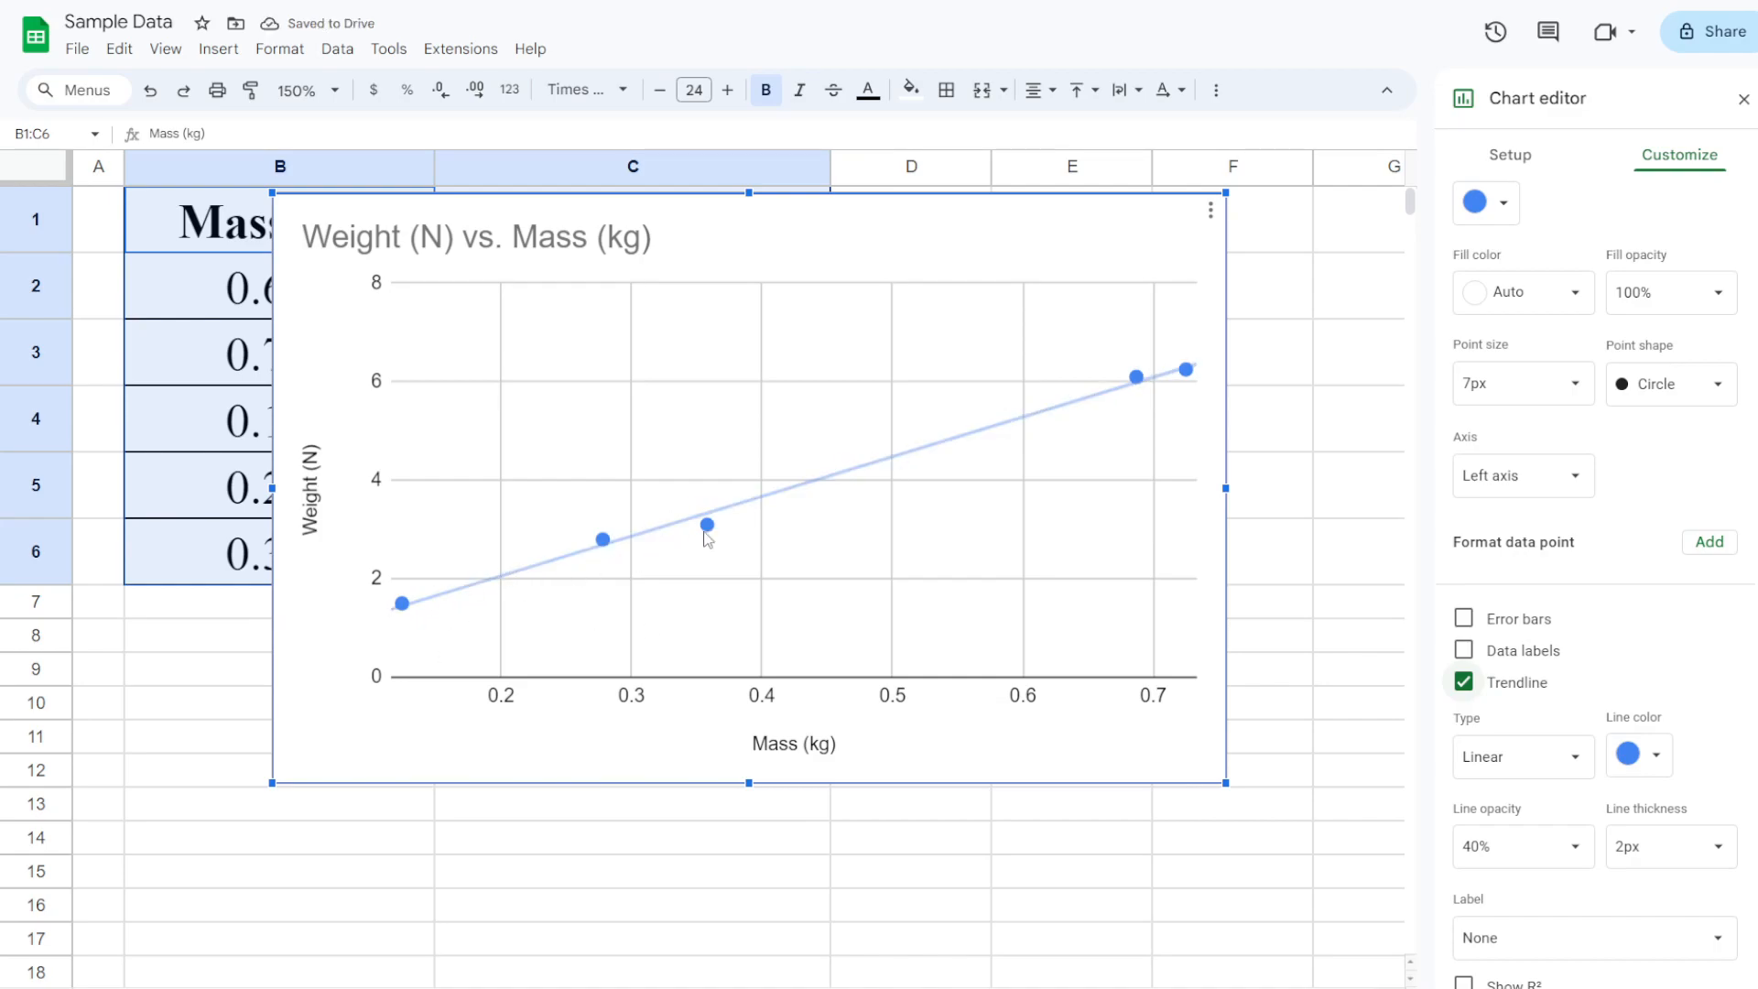
{"action": "scroll", "coordinate": [1538, 608], "scroll_direction": "down", "scroll_amount": 2}
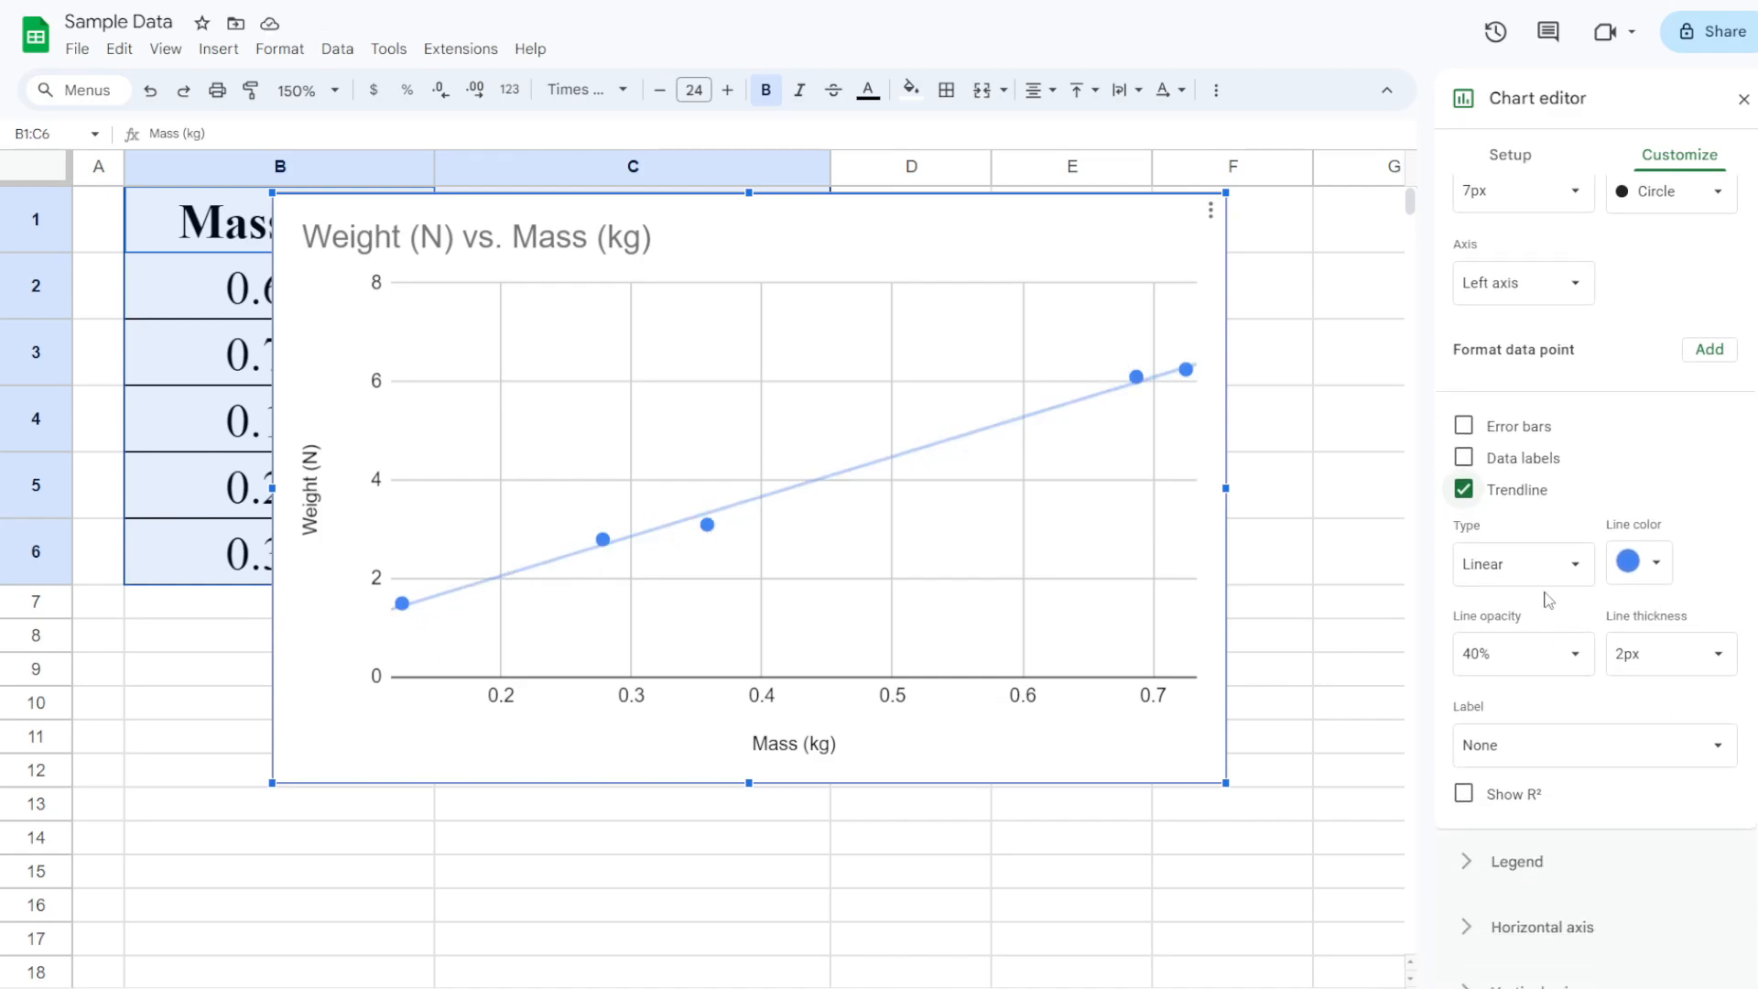
{"action": "scroll", "coordinate": [1526, 747], "scroll_direction": "down", "scroll_amount": 1}
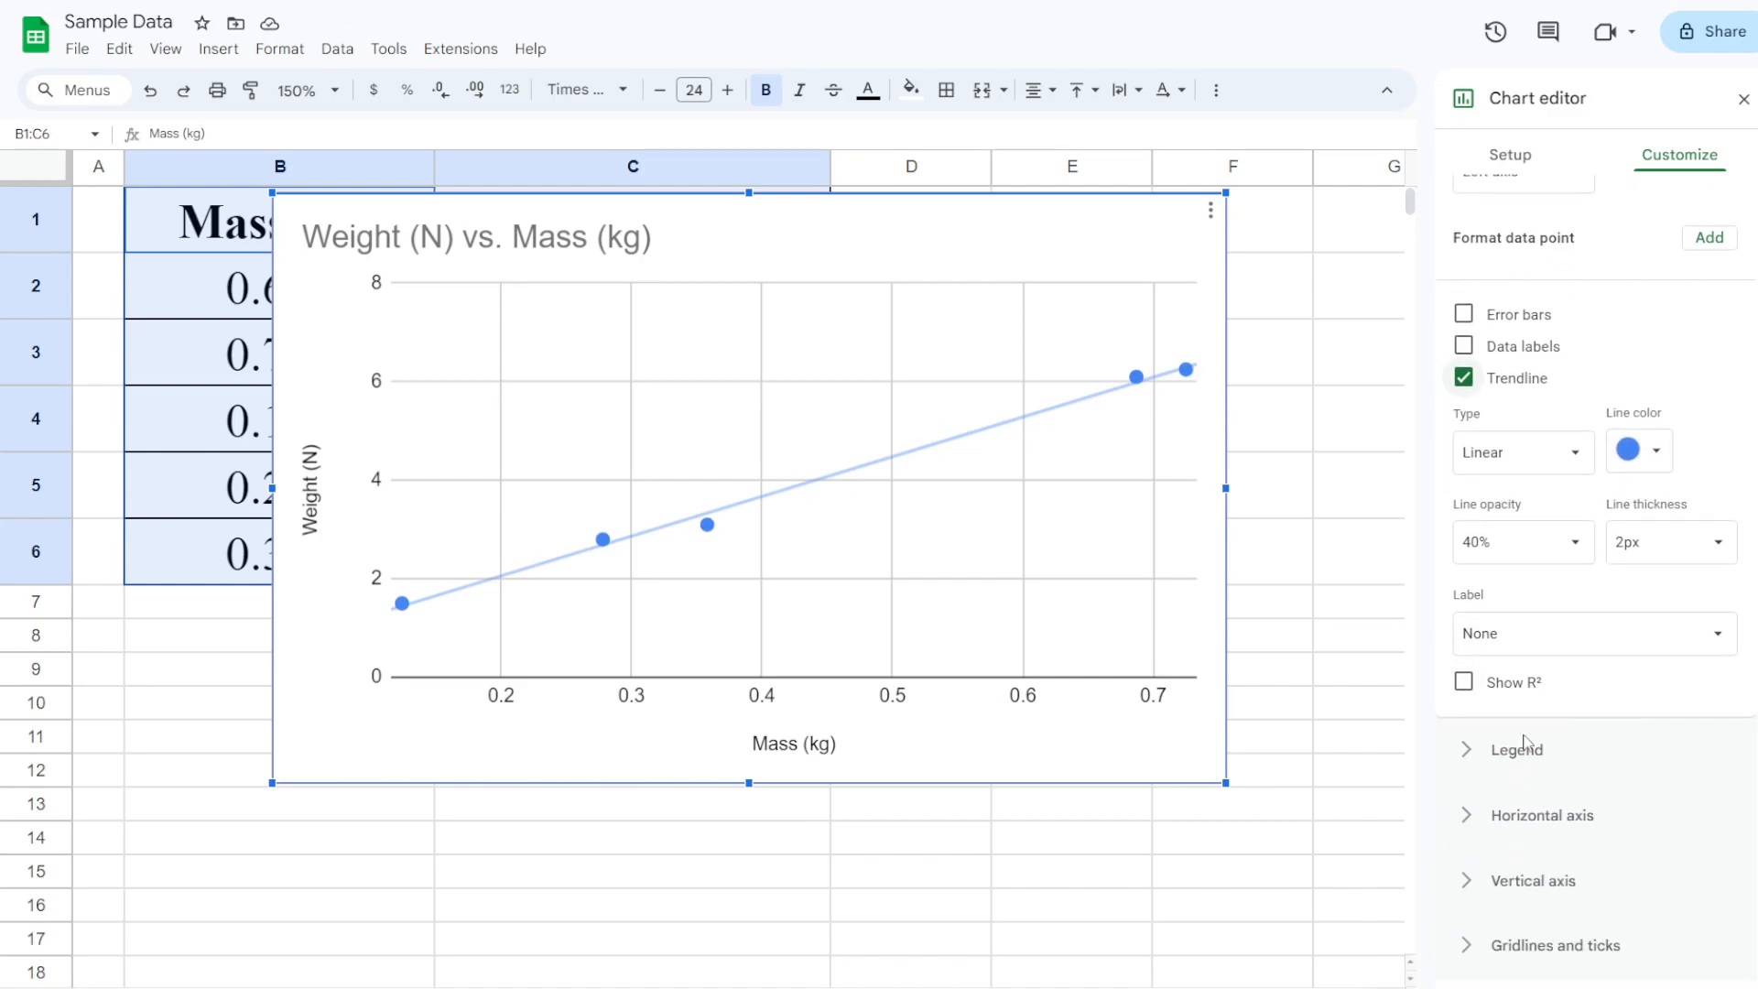
Set the trendline label to Use Equation, showing 8.06*x + 0.447 in the legend
{"action": "left_click", "coordinate": [1516, 641]}
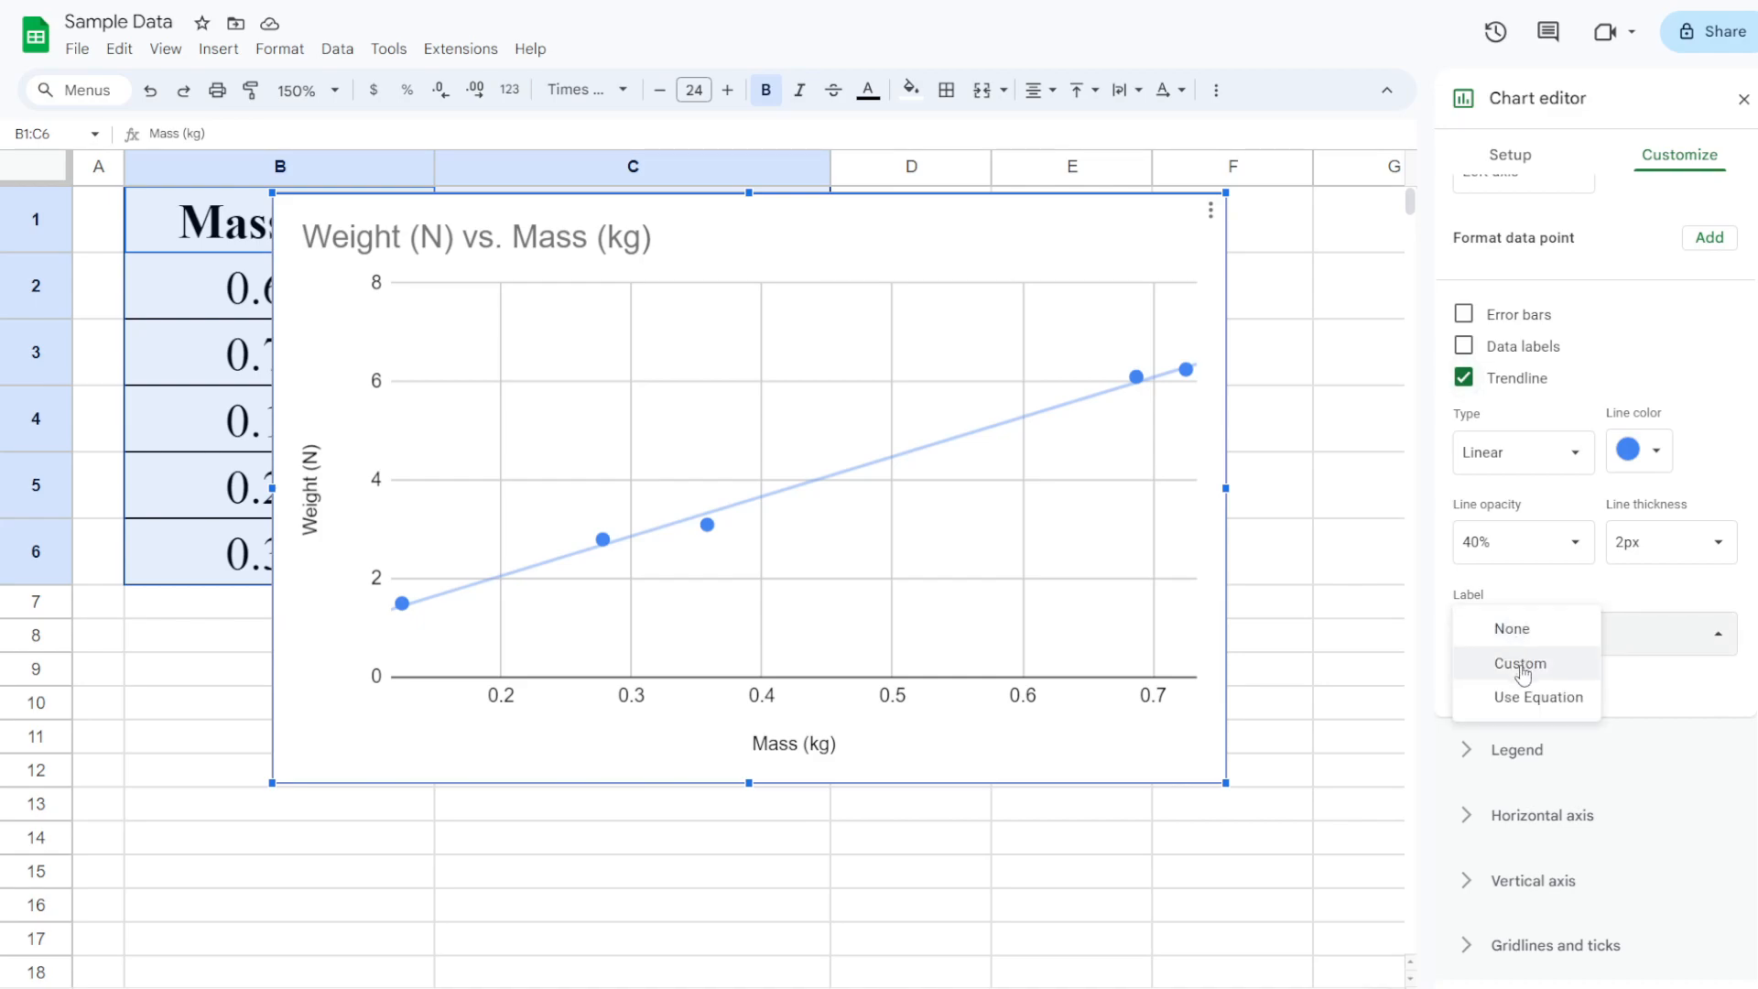
{"action": "left_click", "coordinate": [1518, 664]}
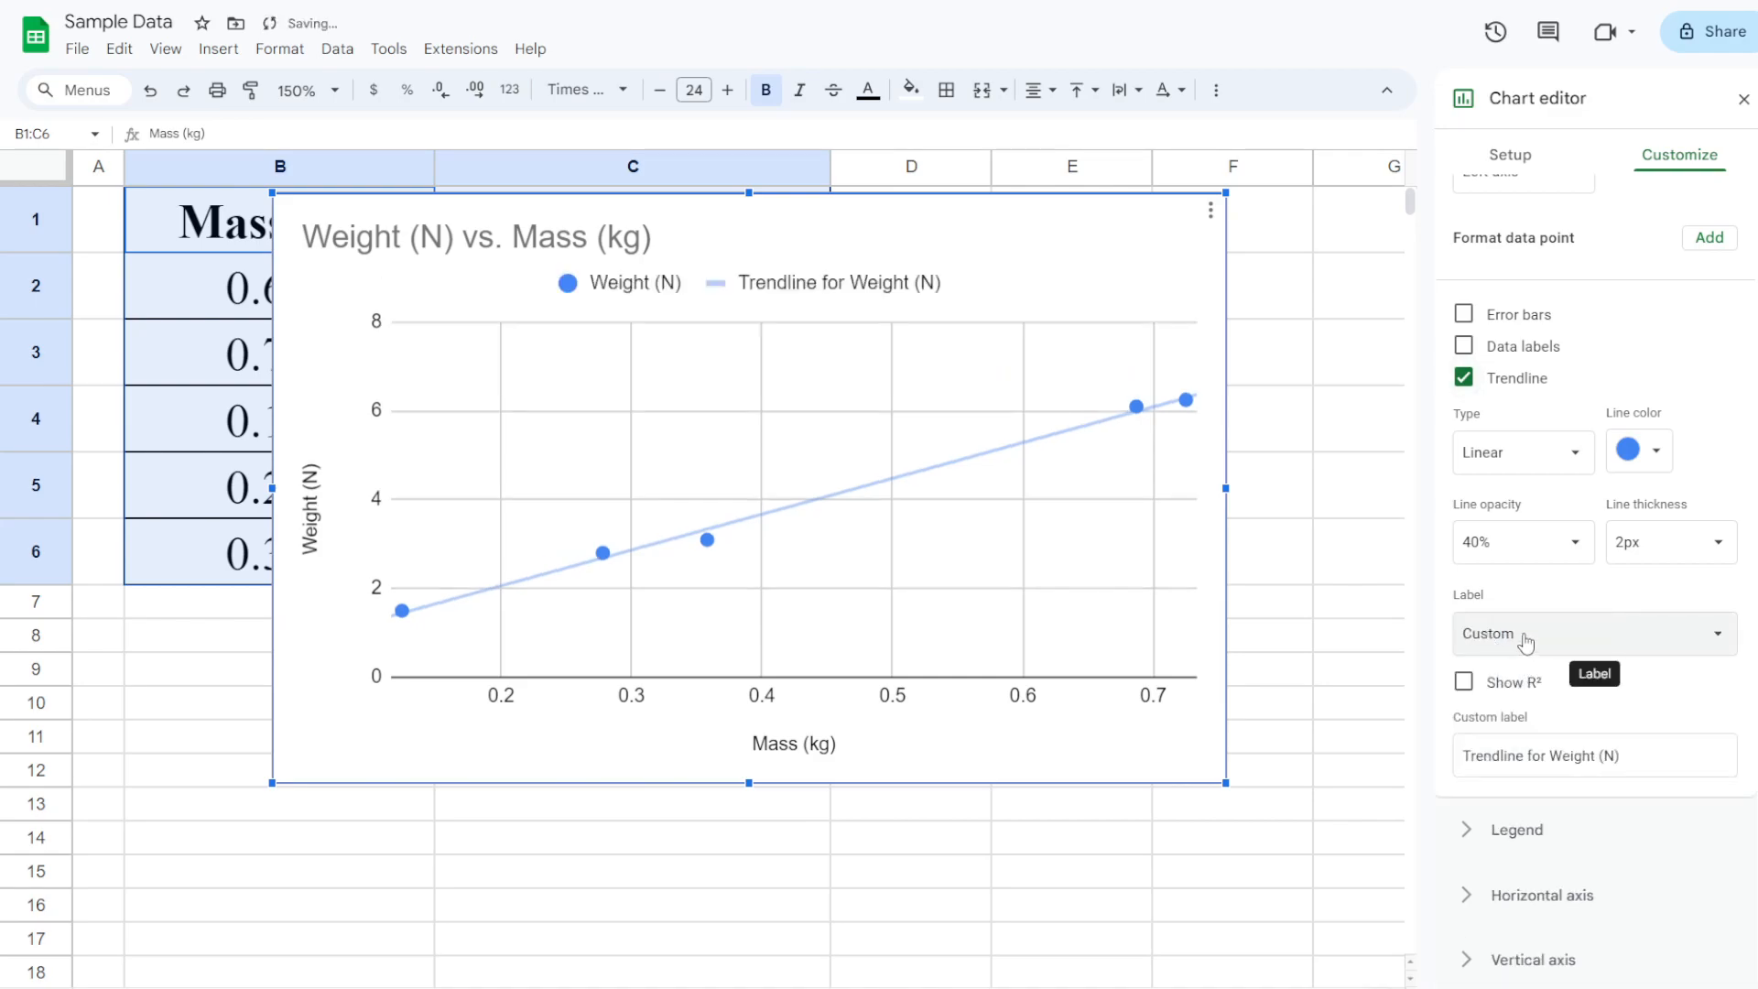
{"action": "left_click", "coordinate": [1527, 644]}
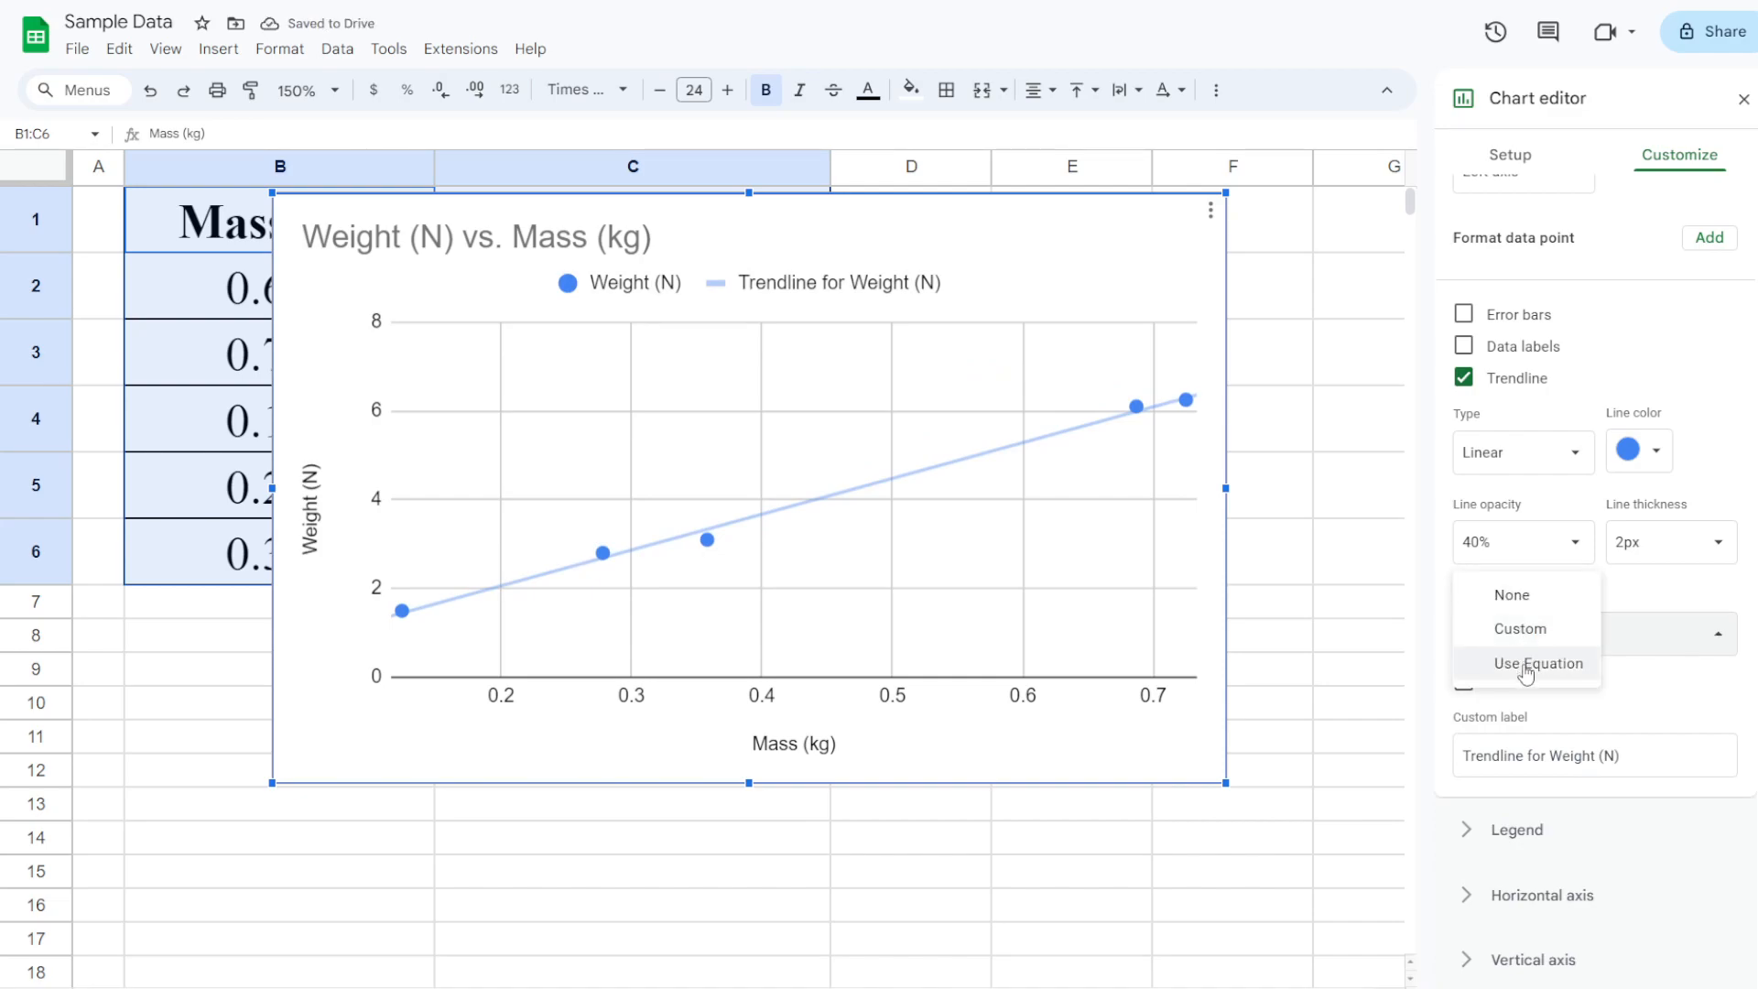
{"action": "left_click", "coordinate": [1526, 673]}
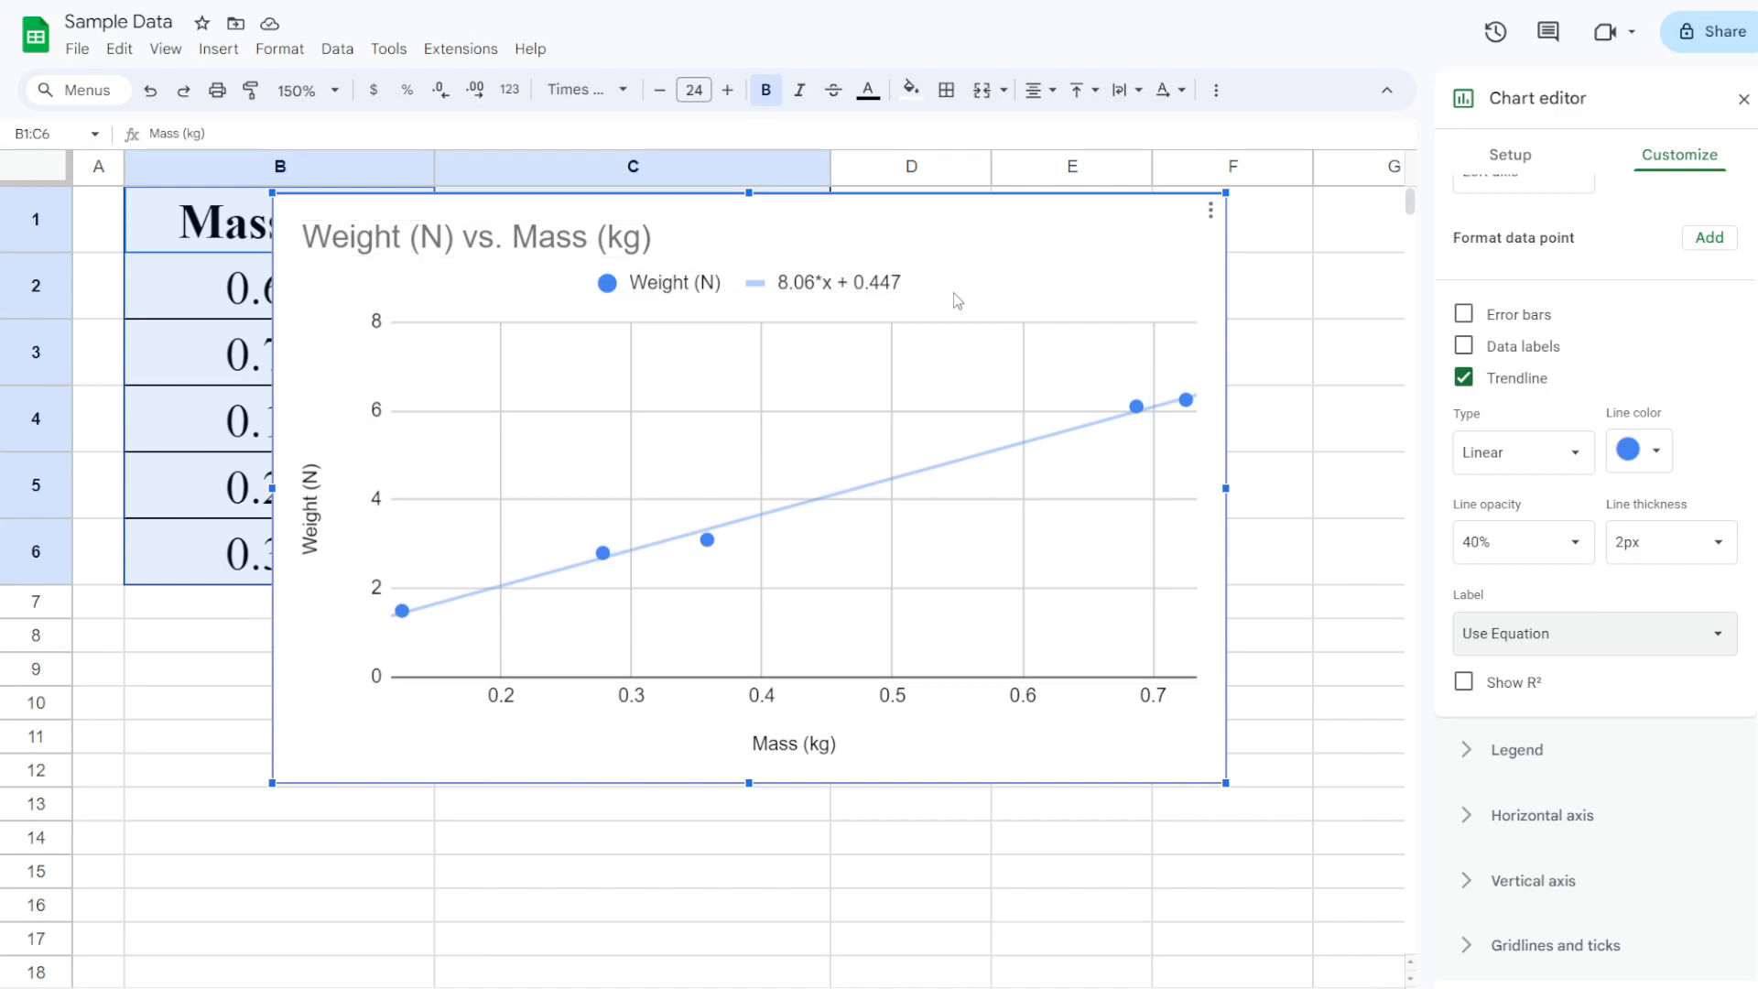
Move the chart left over the data and drag it larger, down toward row 18
{"action": "left_click_drag", "start_coordinate": [833, 202], "coordinate": [689, 267]}
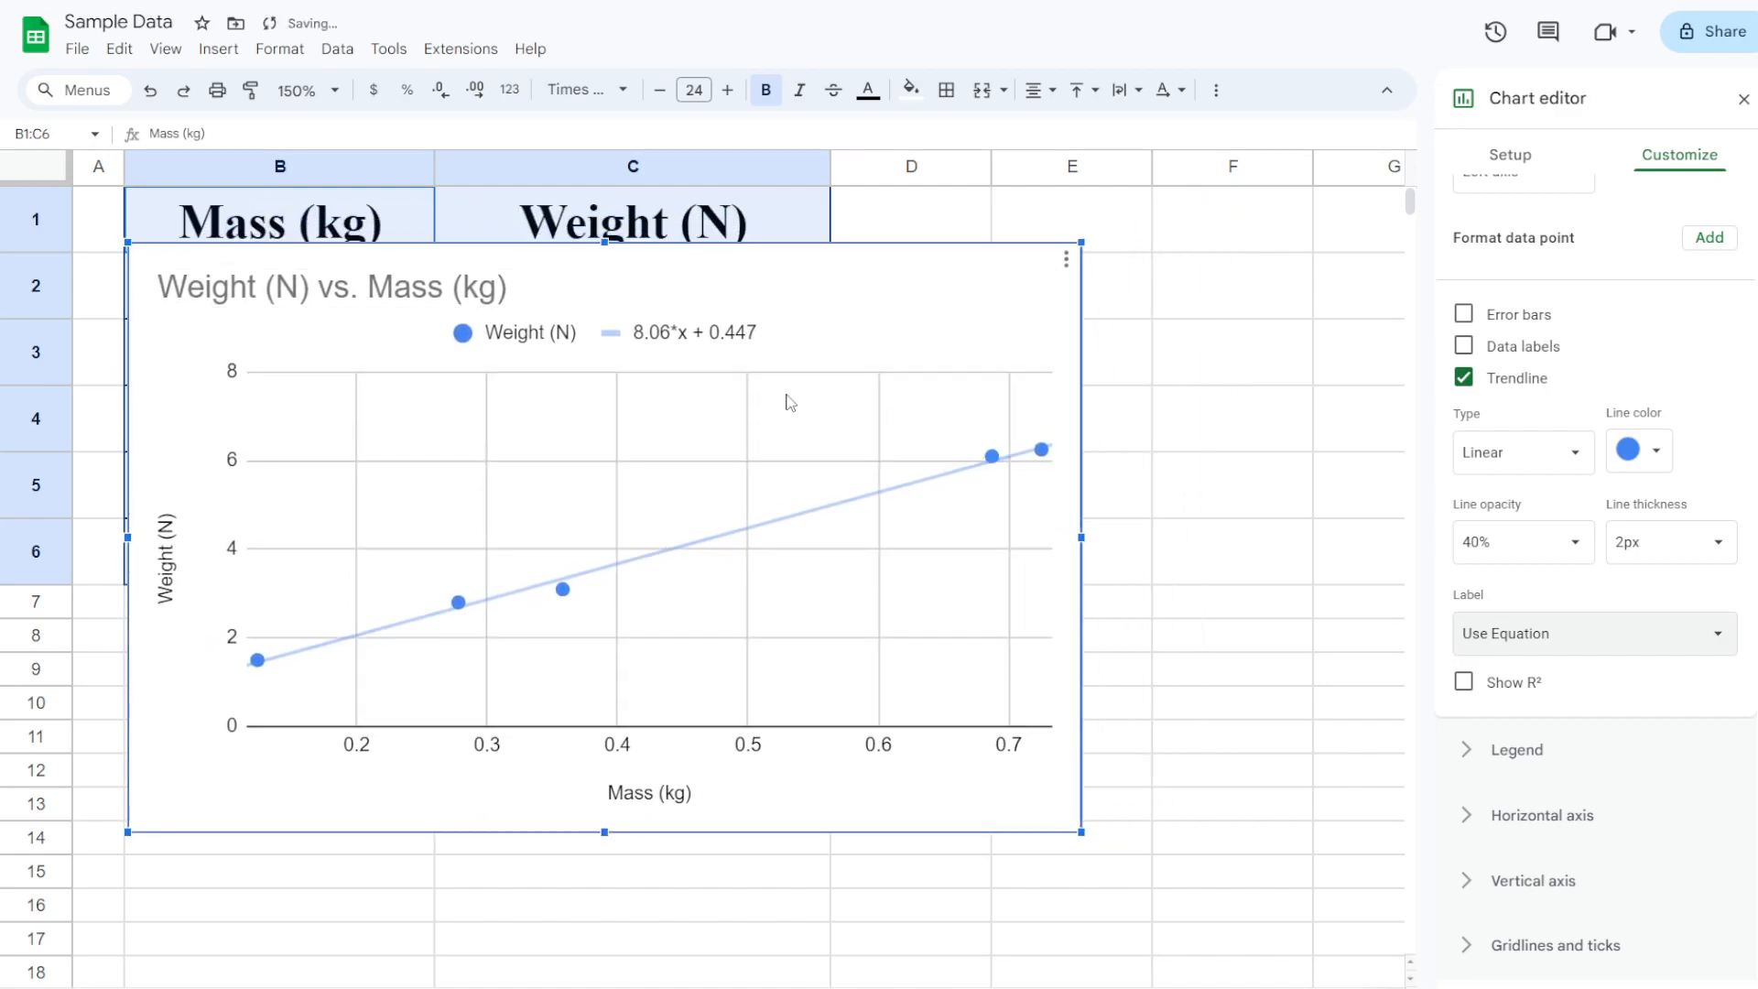
{"action": "left_click_drag", "start_coordinate": [1082, 833], "coordinate": [1389, 976]}
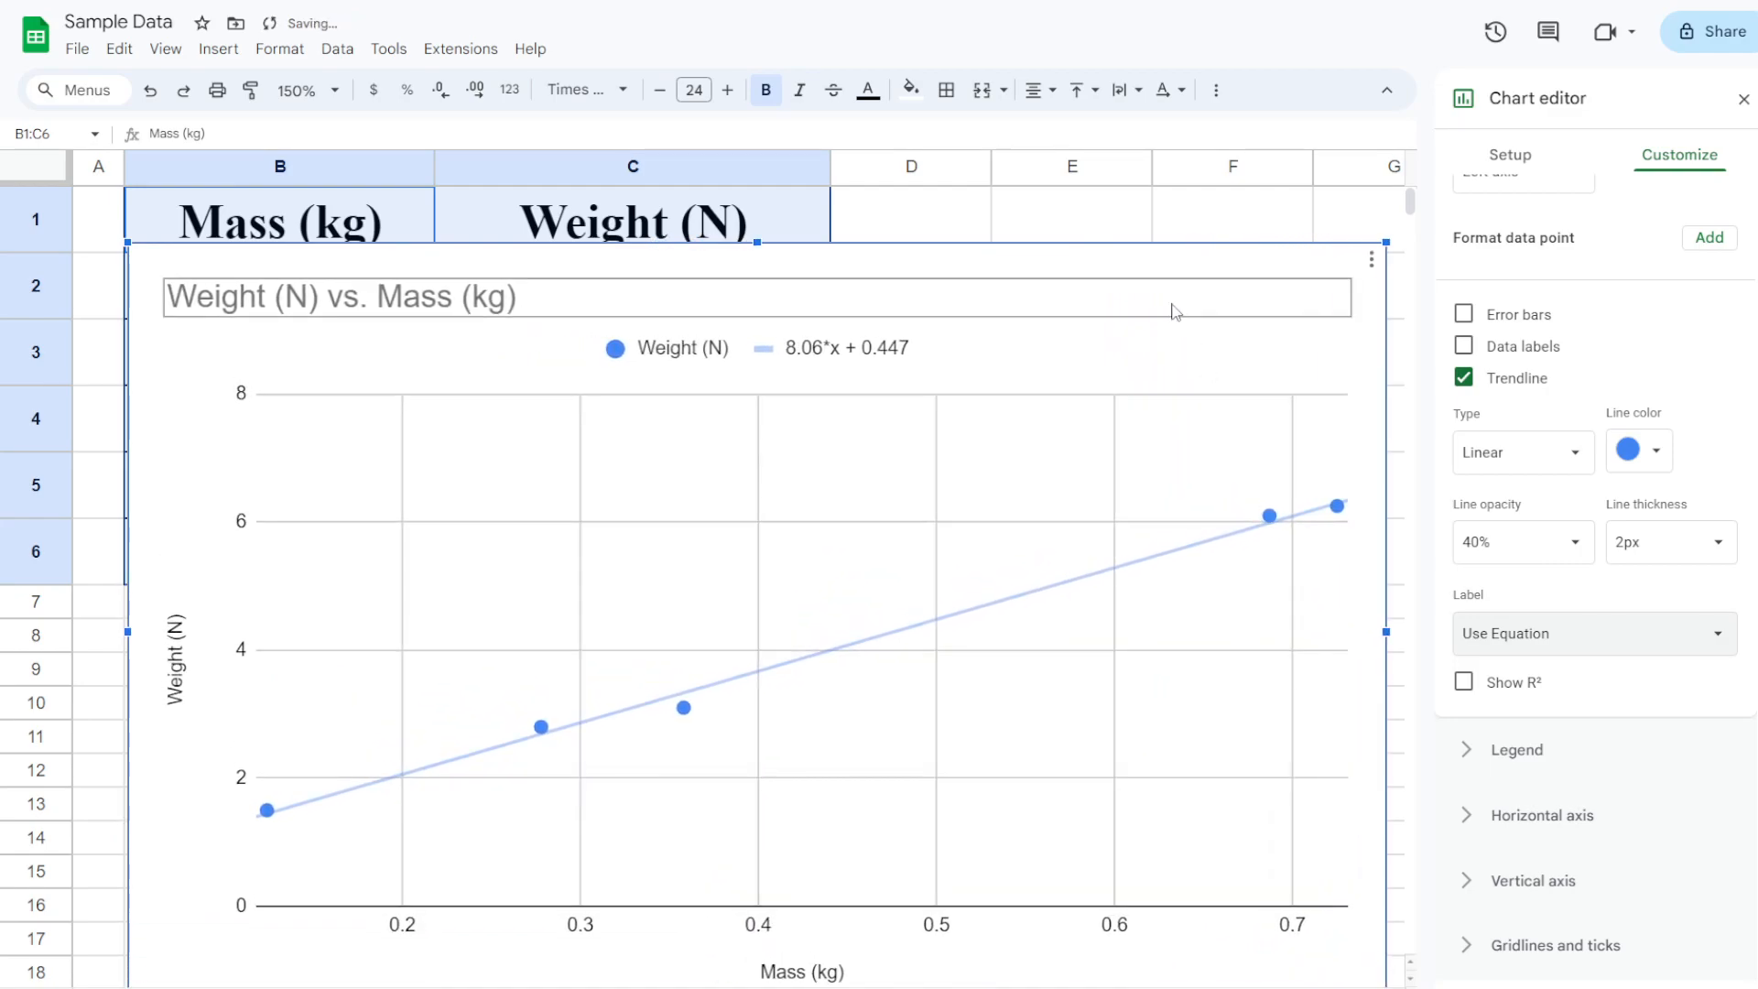
{"action": "left_click_drag", "start_coordinate": [1165, 260], "coordinate": [1174, 214]}
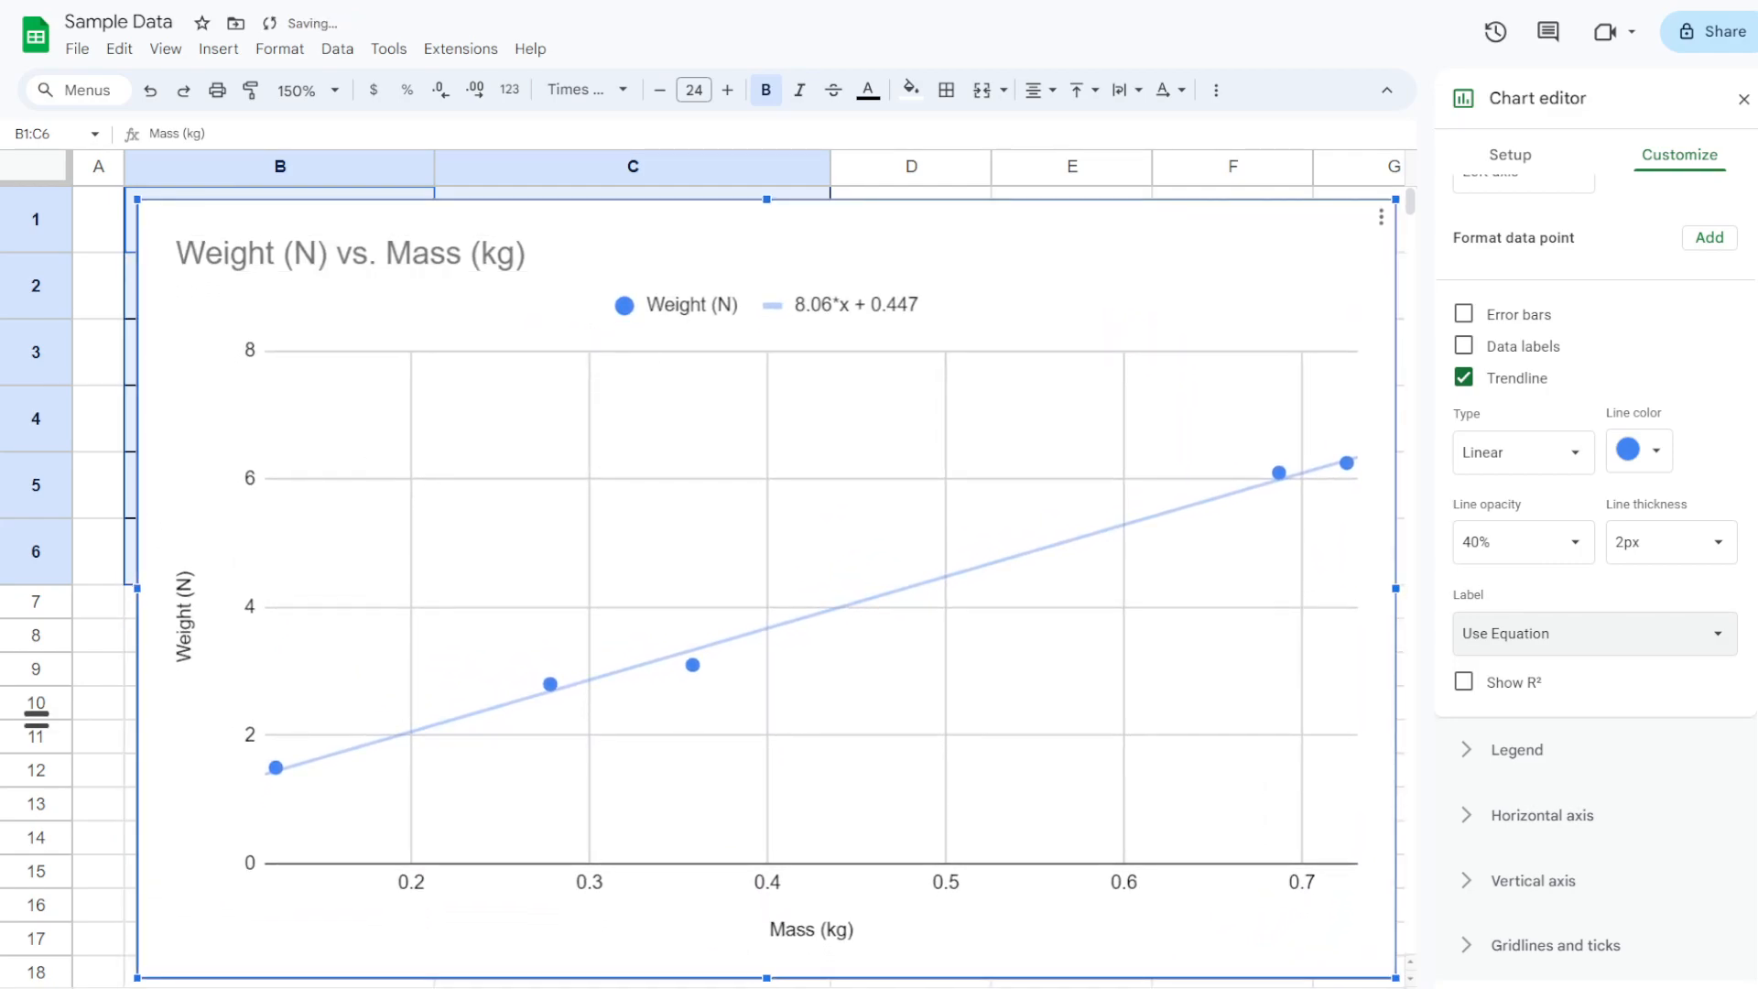